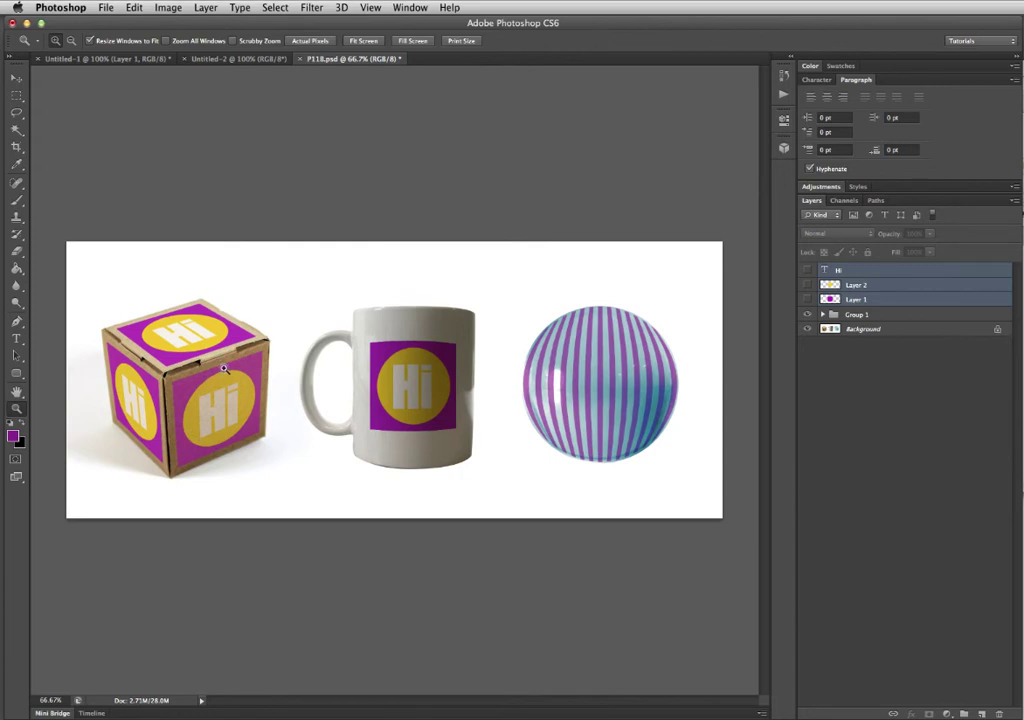
Hide Group 1 so only the plain cardboard box, mug and sphere remain visible
click(807, 315)
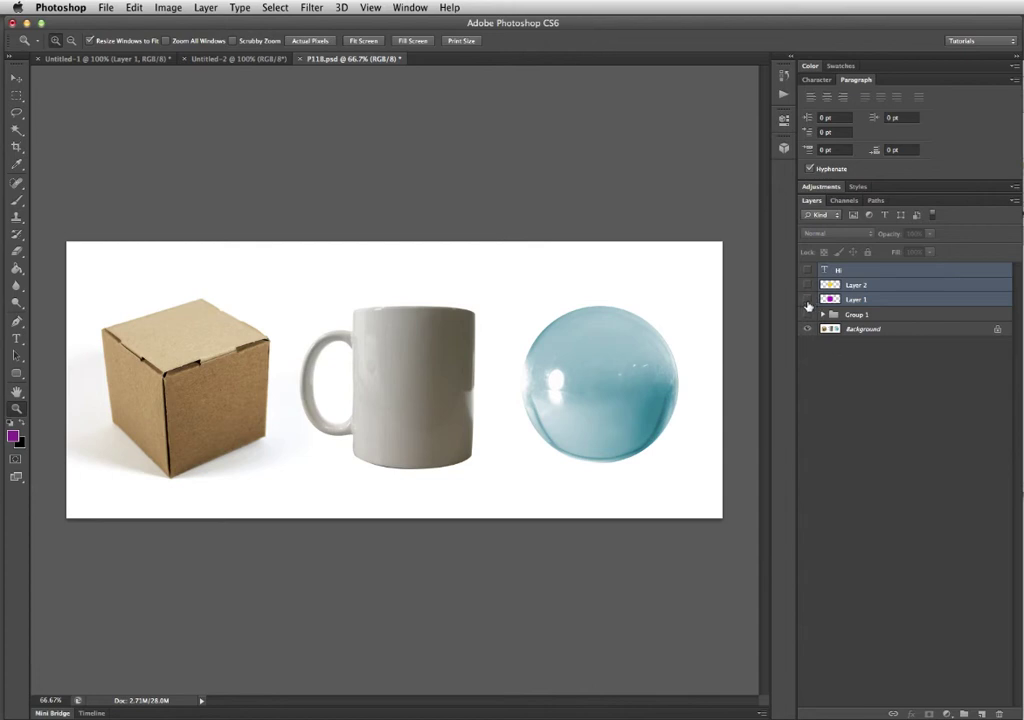
Show Layer 1, Layer 2 and the Hi text layer, then select all three
click(808, 300)
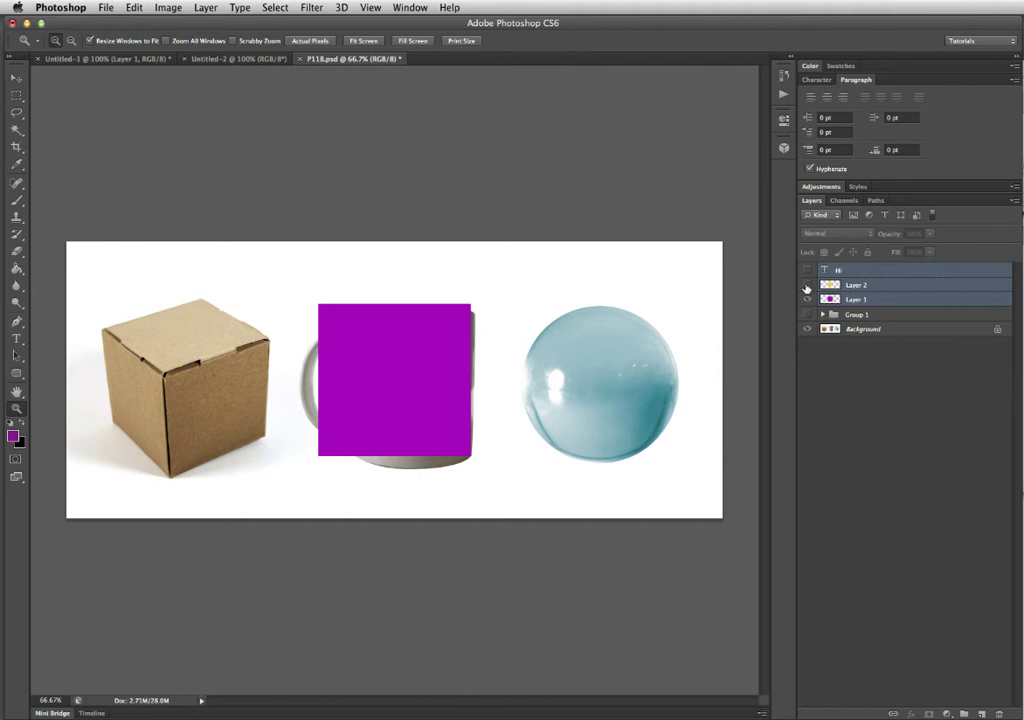
click(808, 285)
click(808, 271)
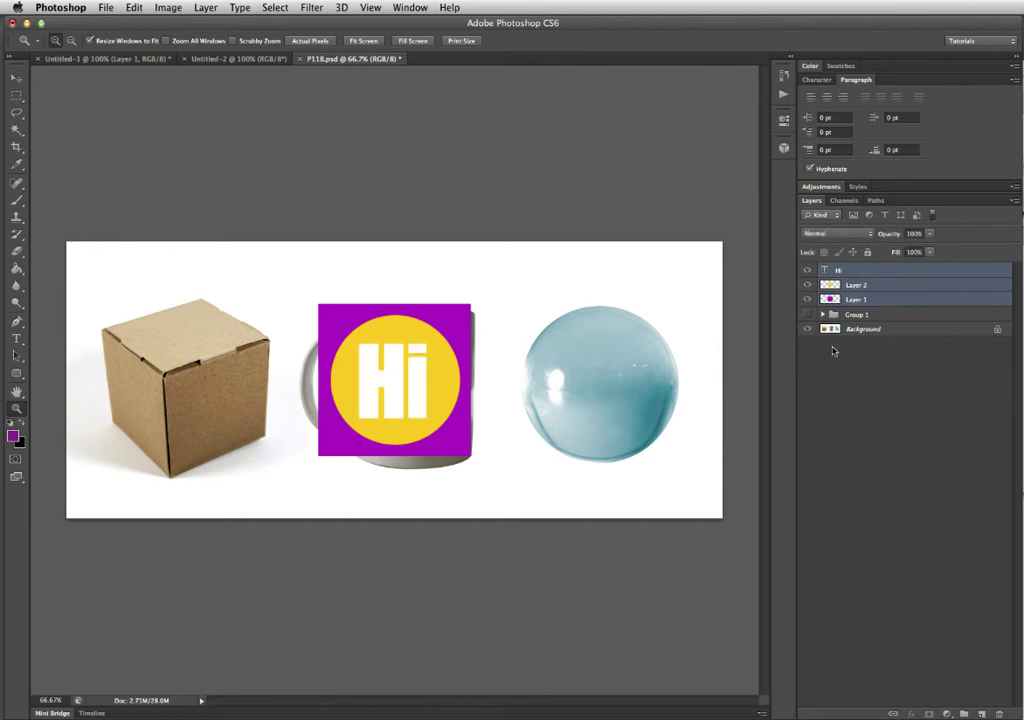
click(883, 303)
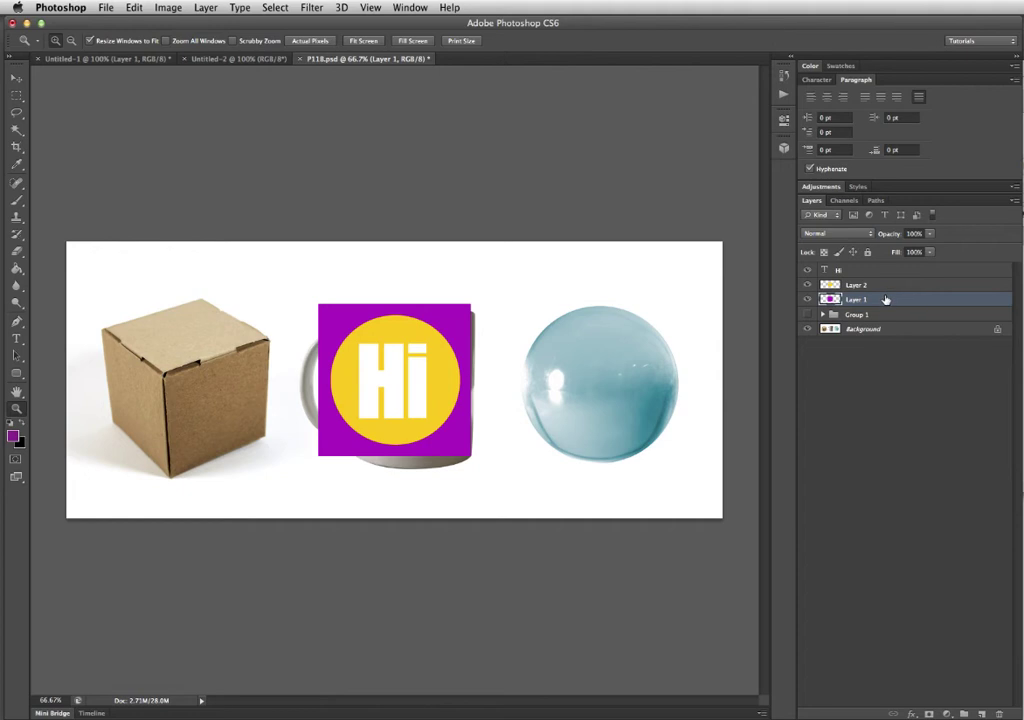
shift+click(896, 271)
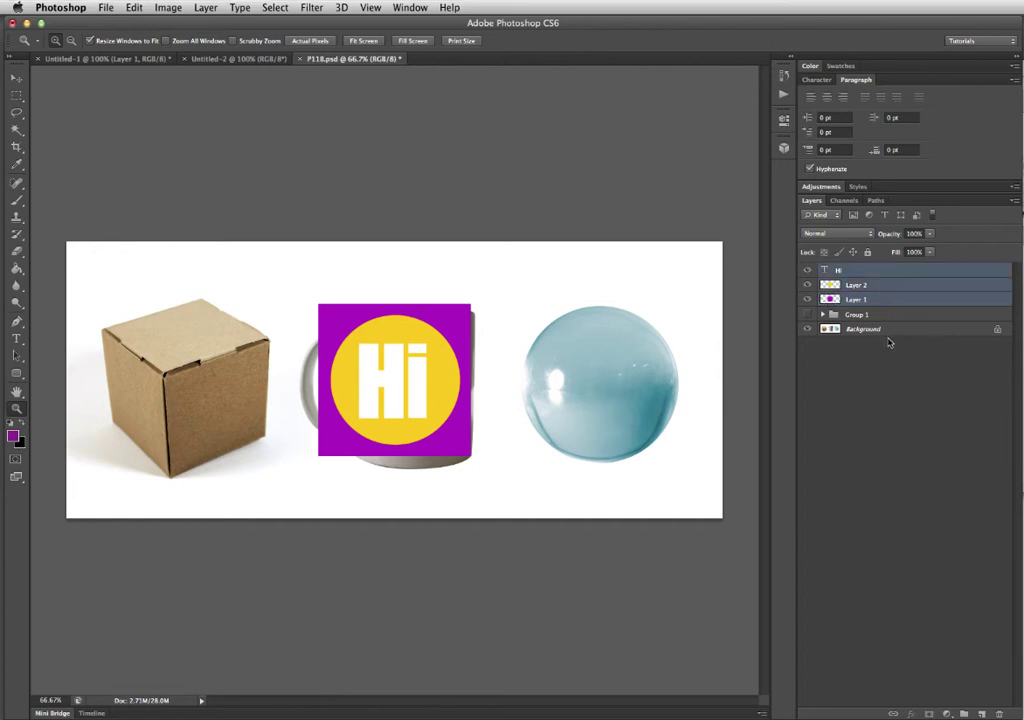
Convert the selected Hi, Layer 2 and Layer 1 layers into one smart object named Hi
right_click(843, 287)
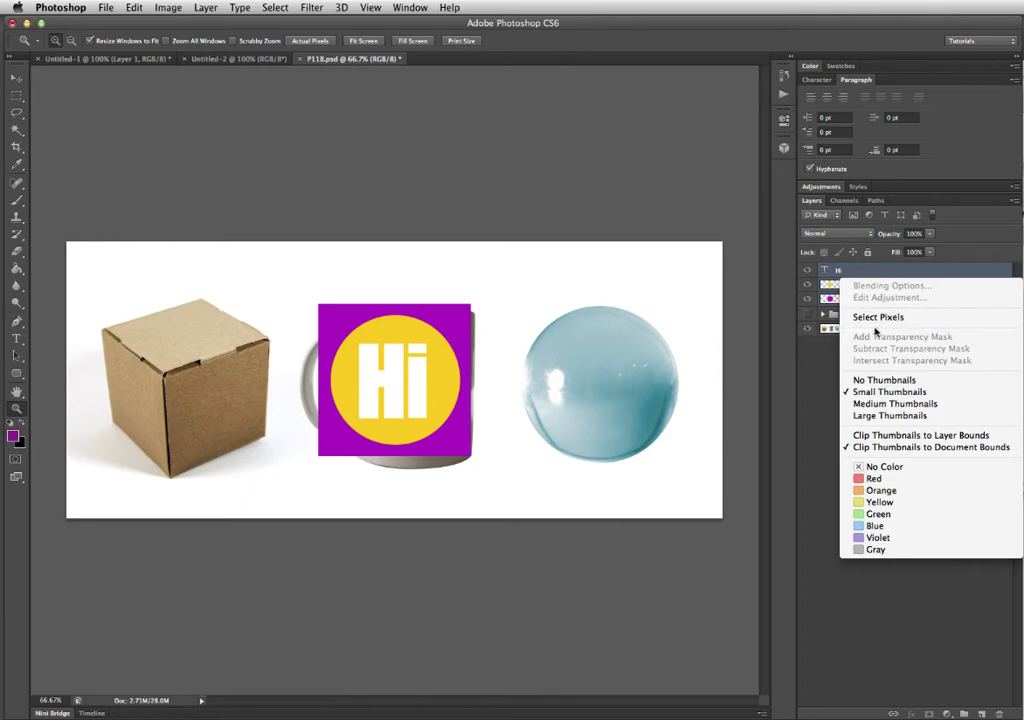
key(Escape)
right_click(873, 275)
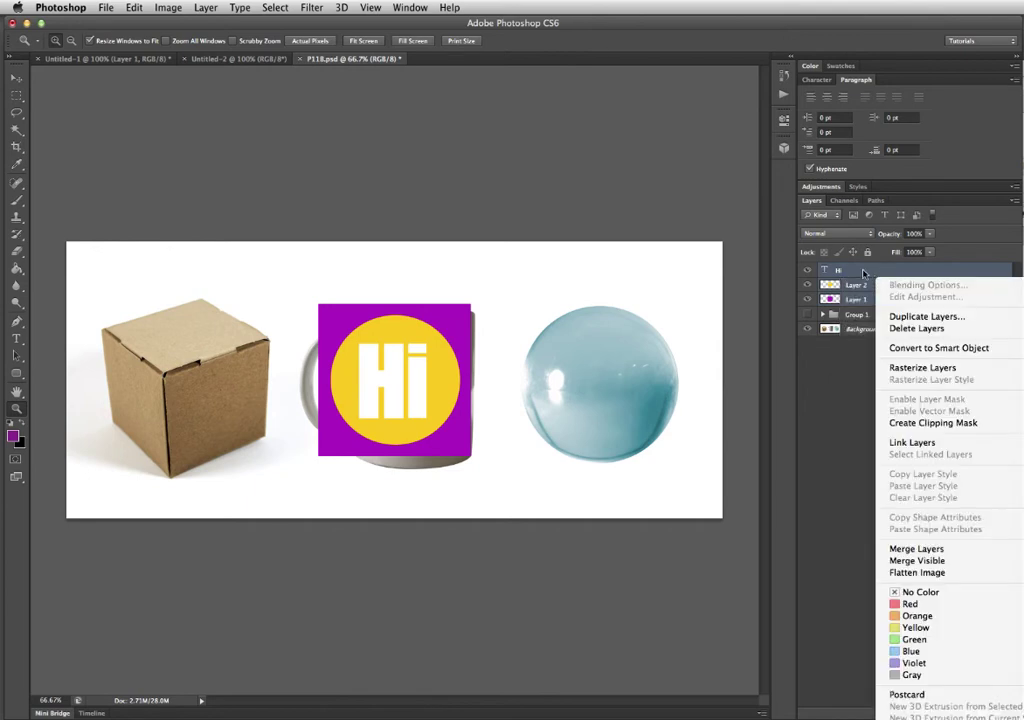
key(Escape)
right_click(867, 270)
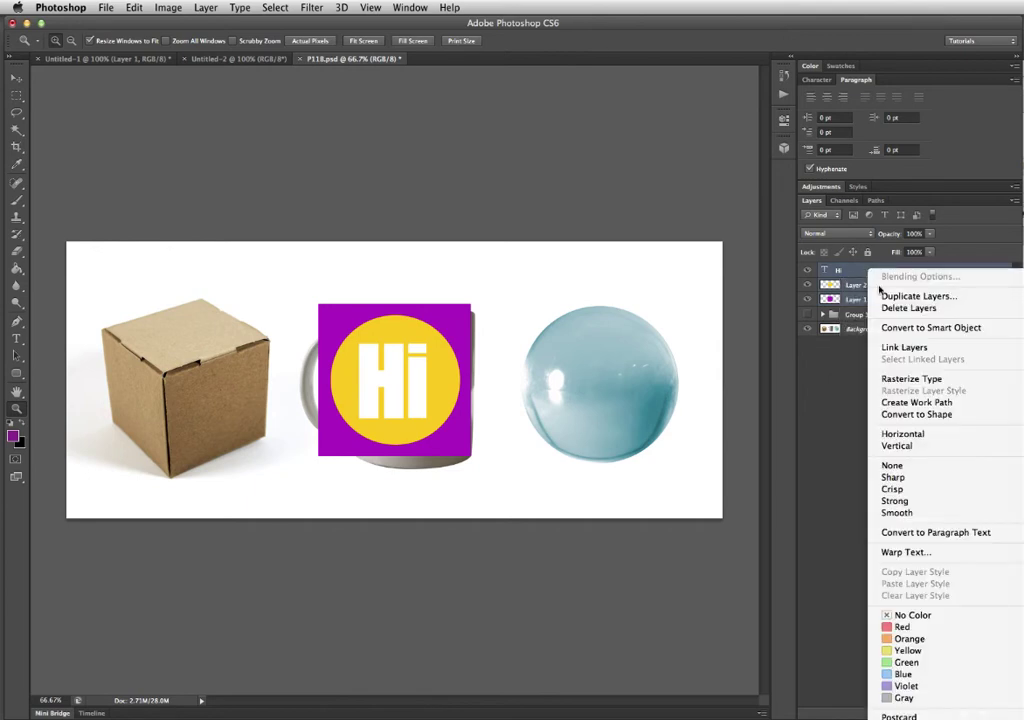
click(893, 330)
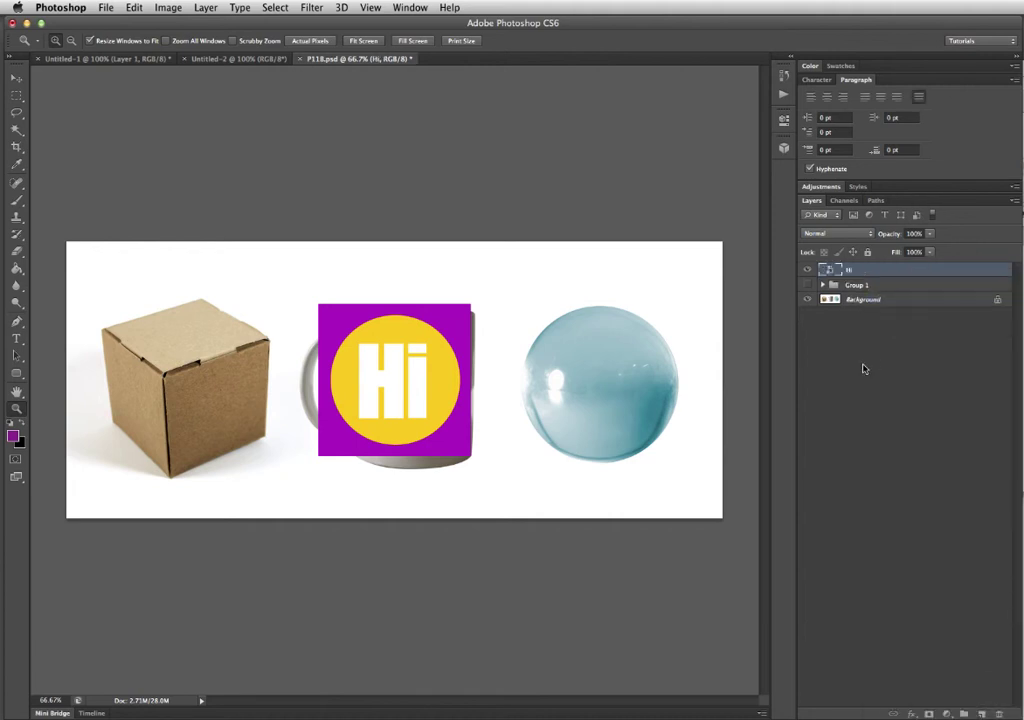
Toggle the Hi smart object and finished mock-ups on and off to compare them
click(808, 271)
click(808, 271)
click(808, 270)
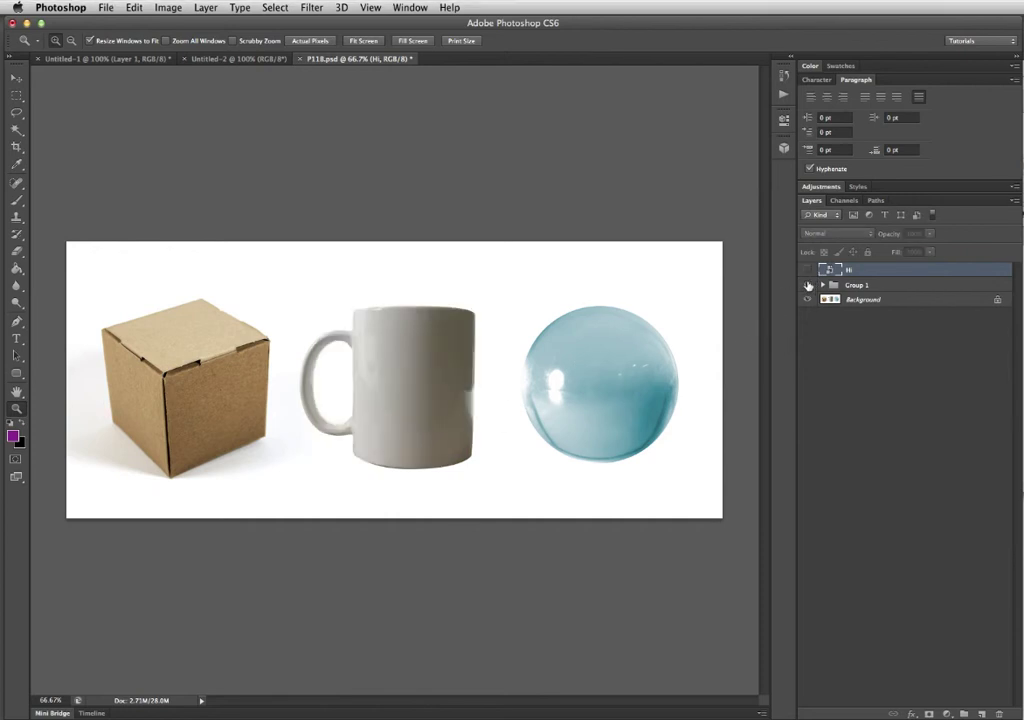
click(808, 285)
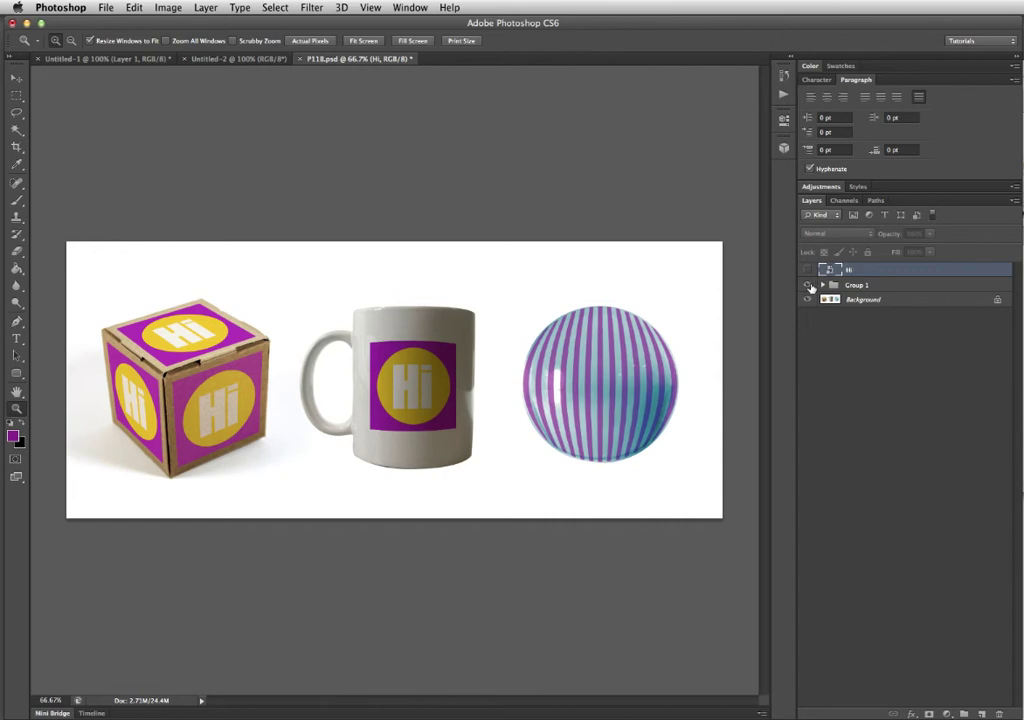
click(808, 287)
click(808, 270)
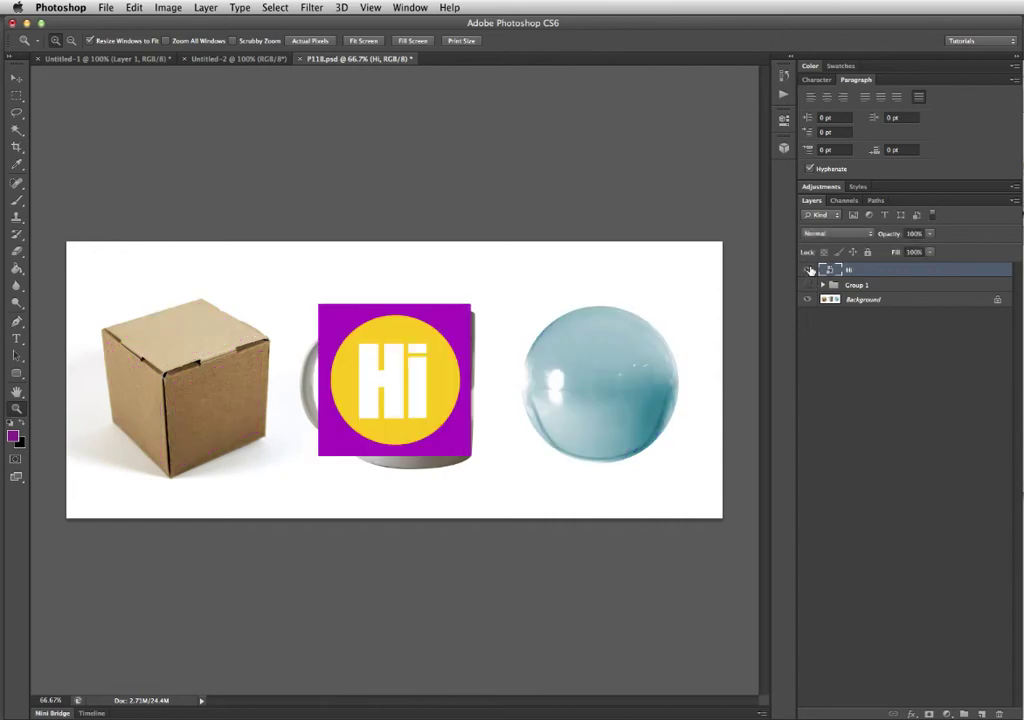
click(808, 270)
click(808, 270)
Move the Hi logo to the upper right and drop a copy, Hi copy 4, onto the cube
key(v)
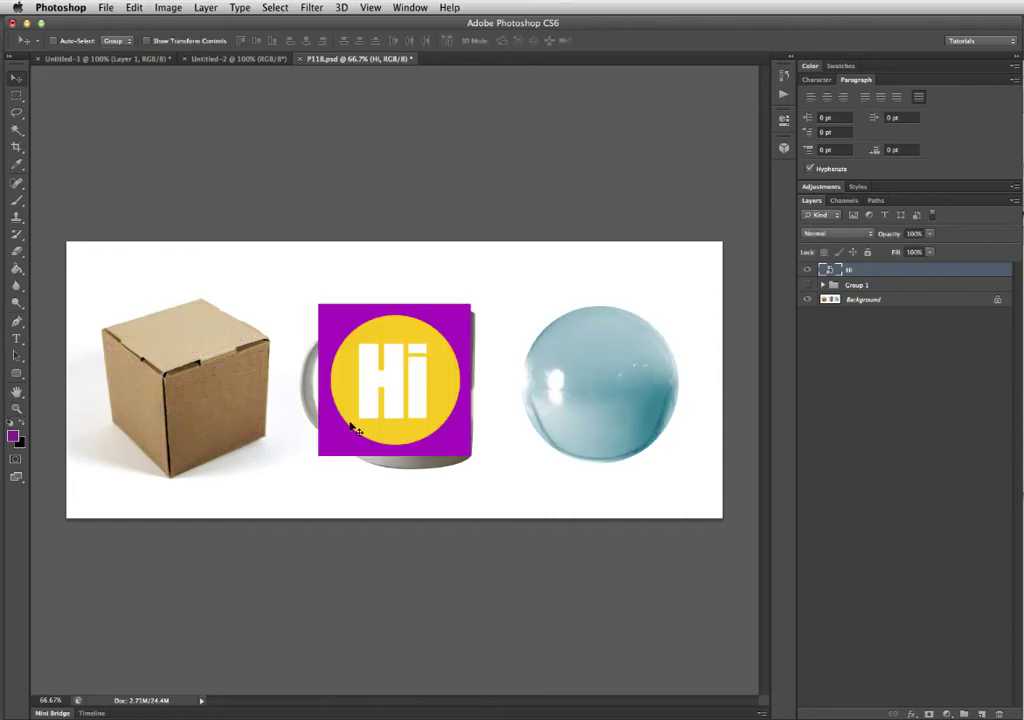
drag(358, 421, 628, 348)
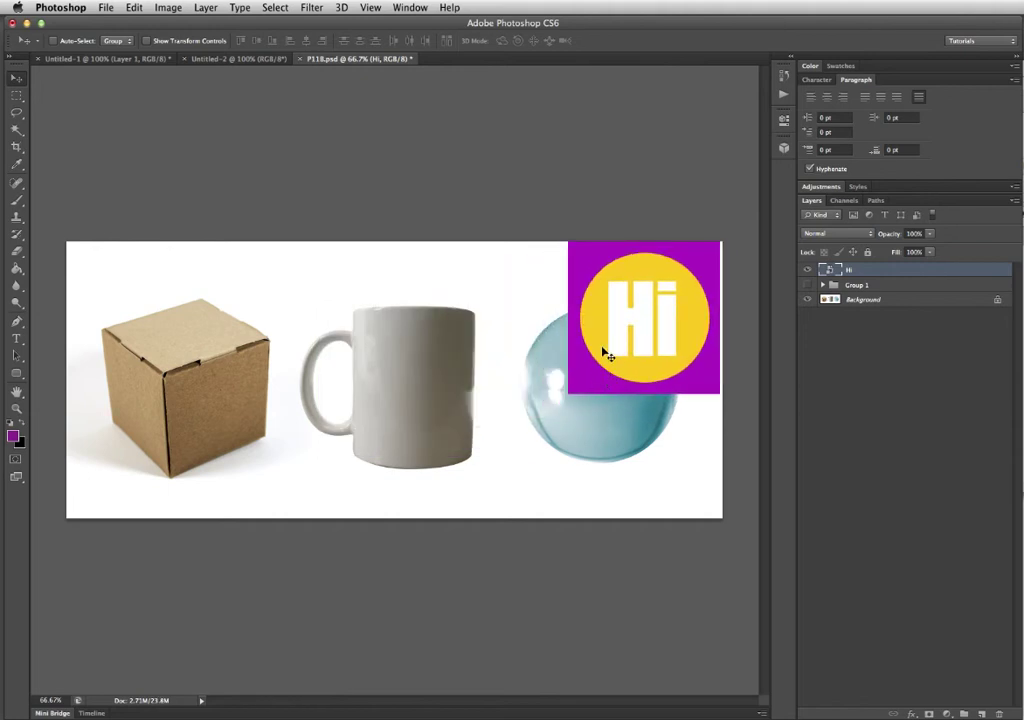
drag(645, 315, 268, 377)
key(z)
click(215, 368)
click(240, 389)
drag(359, 383, 522, 368)
alt+click(526, 350)
Lower Hi copy 4 to 79% opacity and move it down-left over the box's corner
click(538, 368)
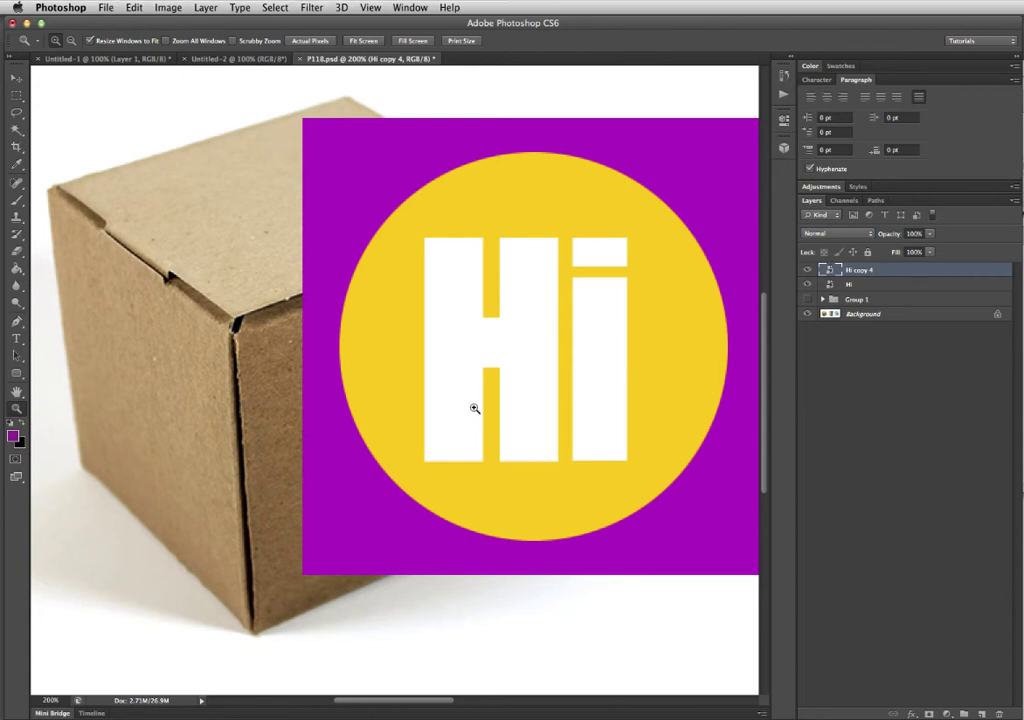
key(v)
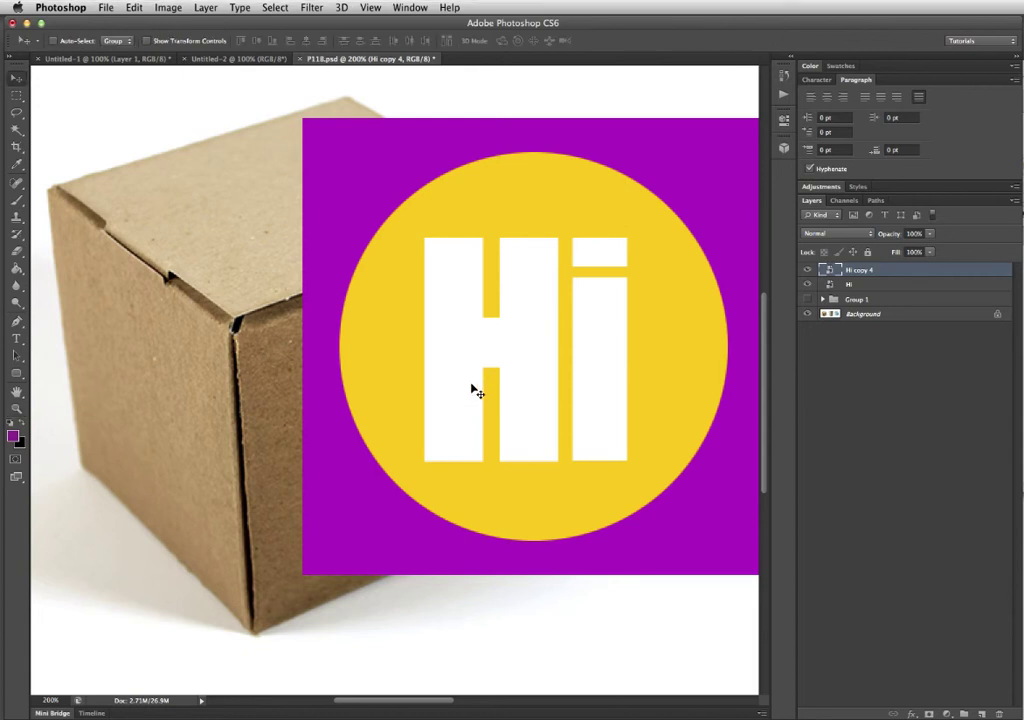
click(808, 270)
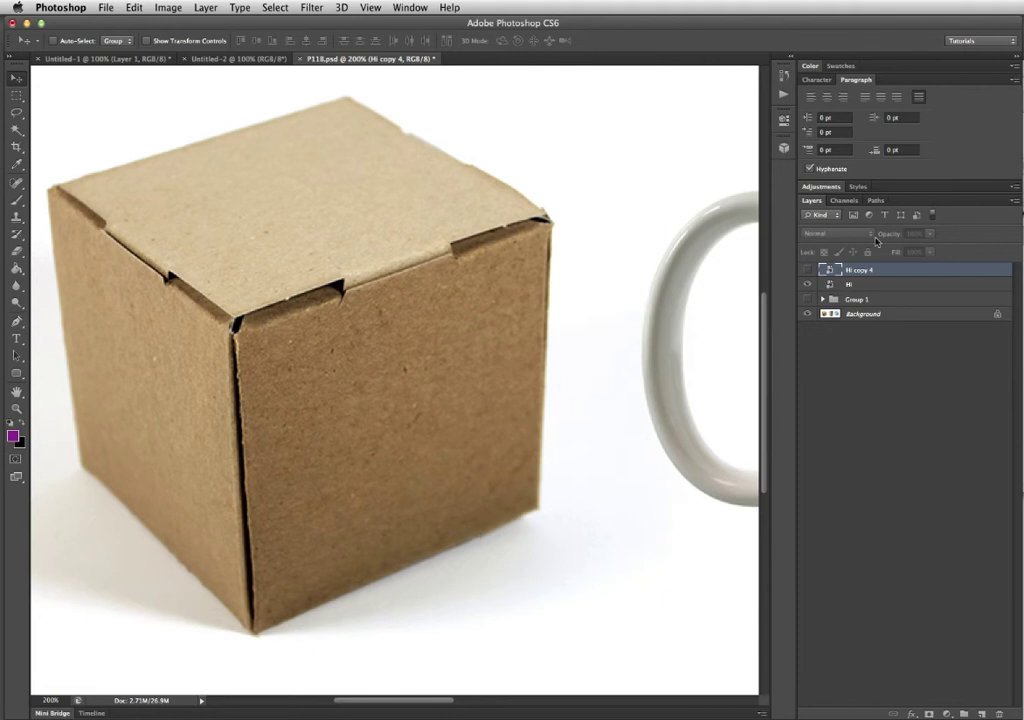
click(808, 270)
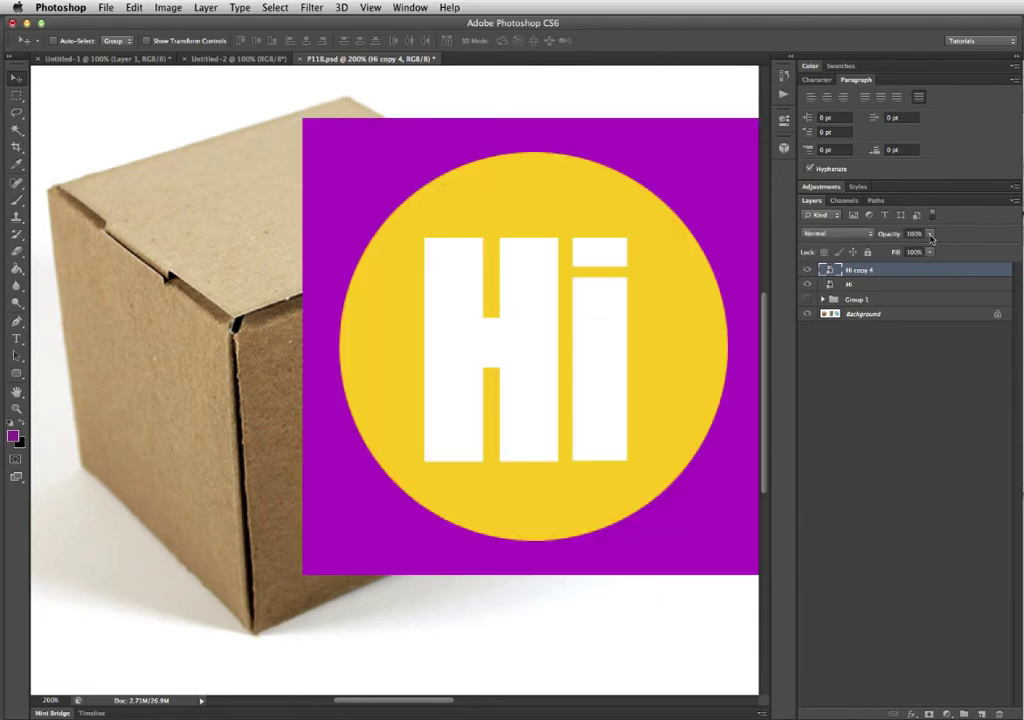
click(930, 235)
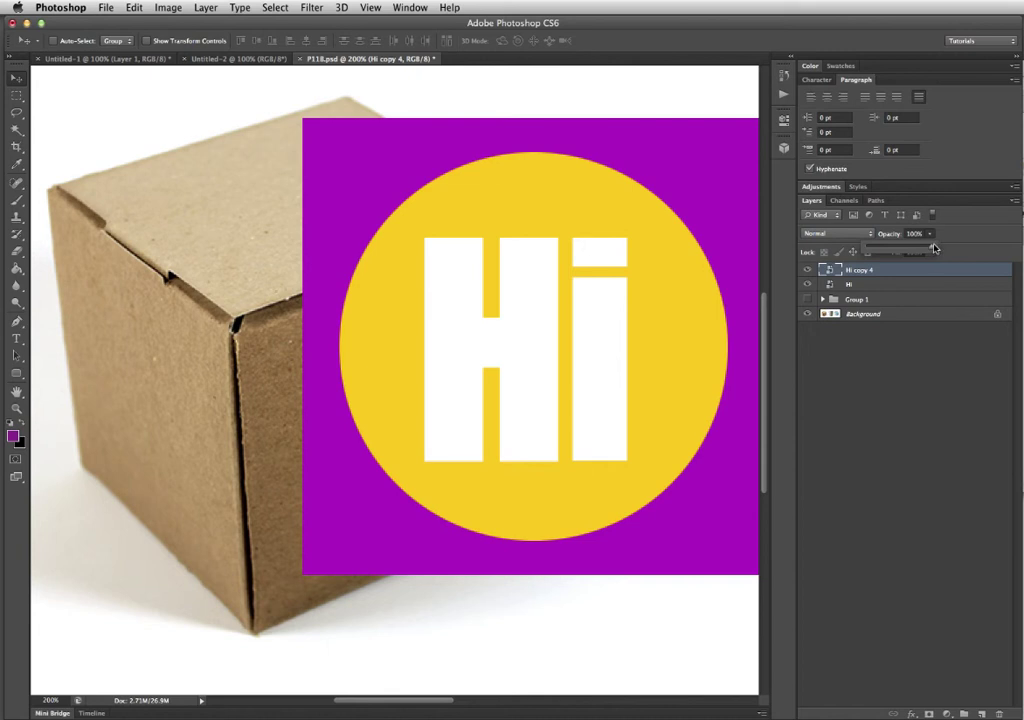
drag(933, 247, 918, 250)
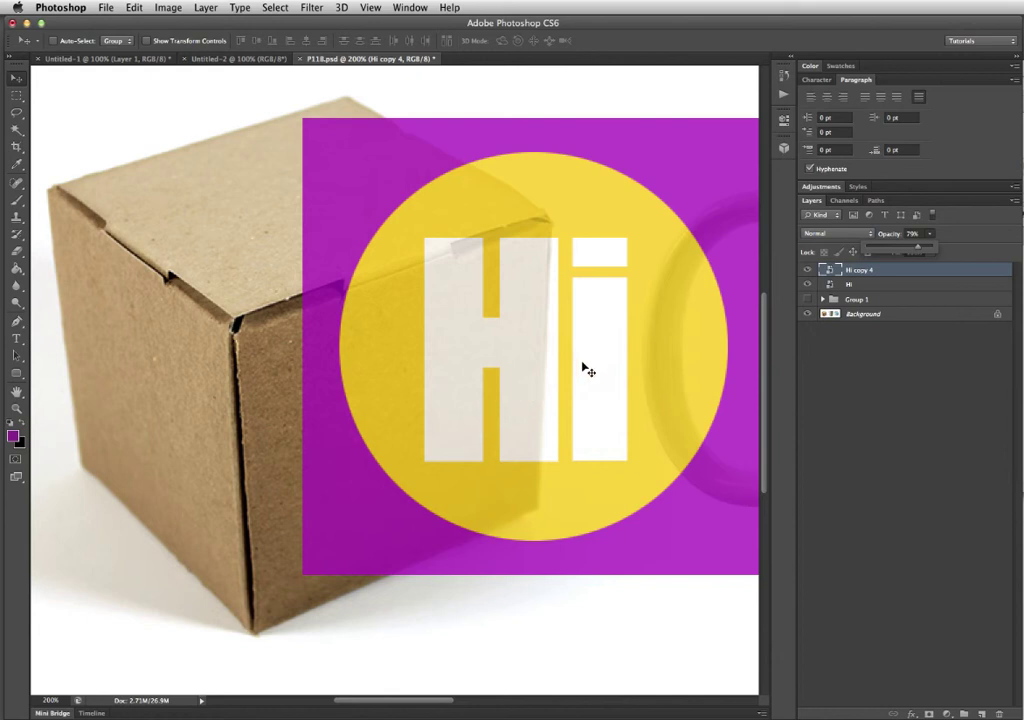
drag(583, 370, 530, 423)
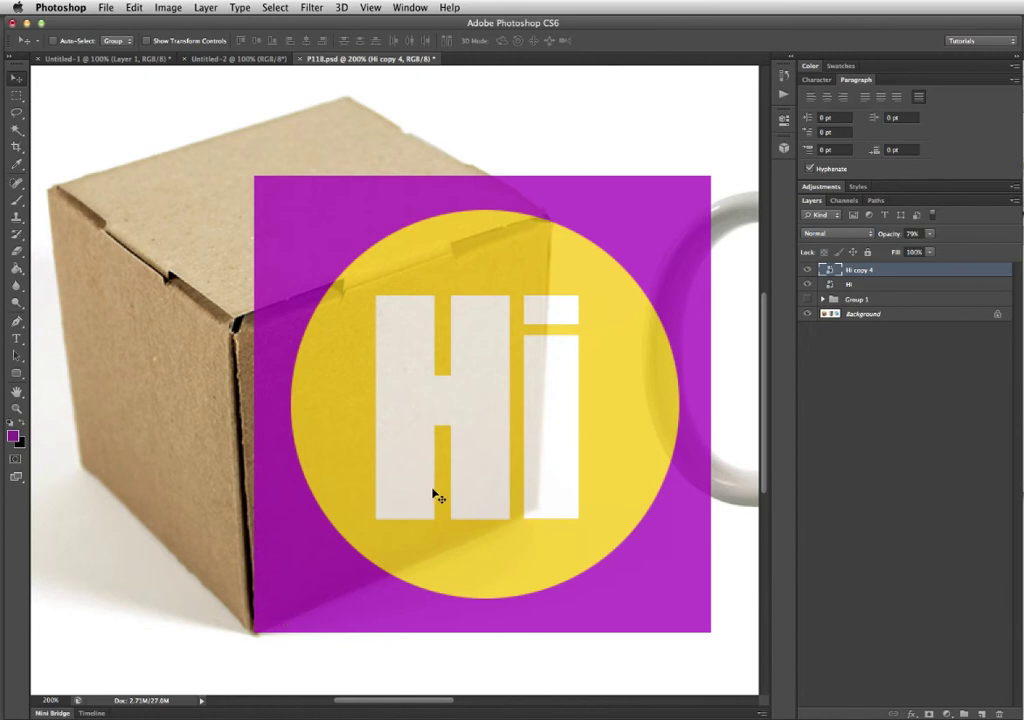
Free Transform Hi copy 4 in perspective so it fits inside the box's front-right face
key(ctrl+t)
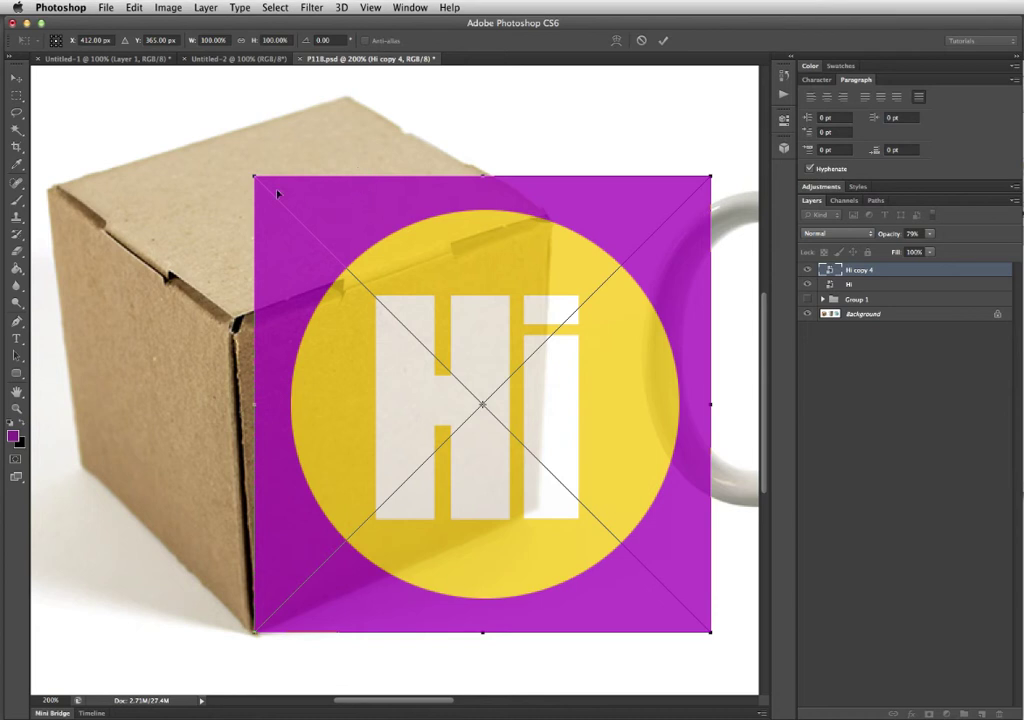
drag(255, 178, 235, 330)
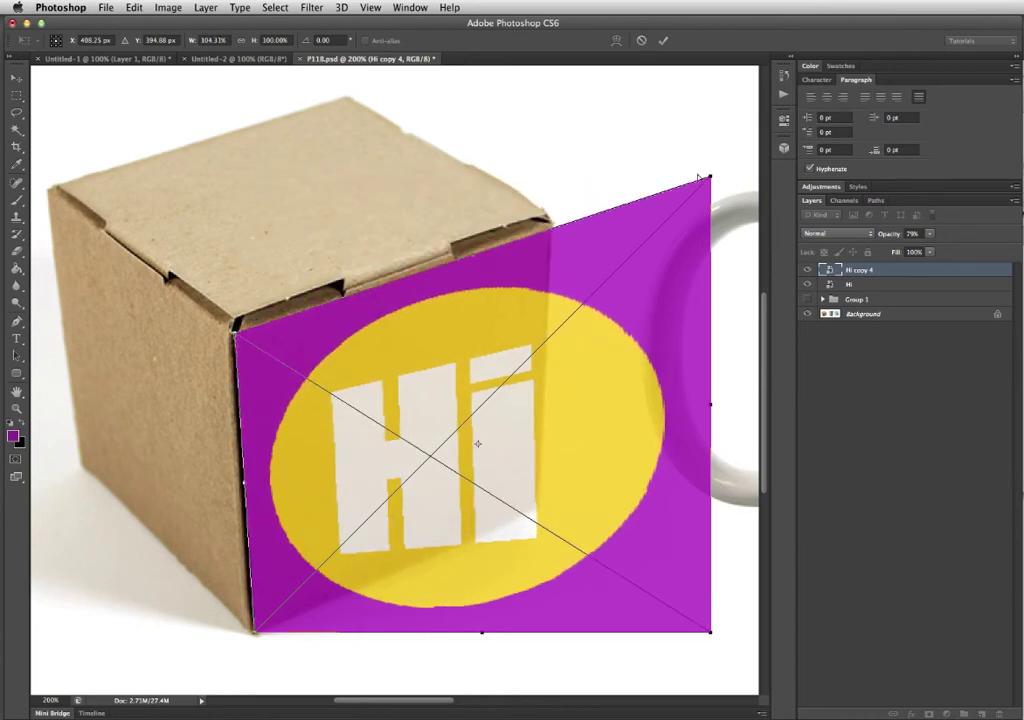
drag(707, 176, 552, 230)
drag(712, 641, 537, 507)
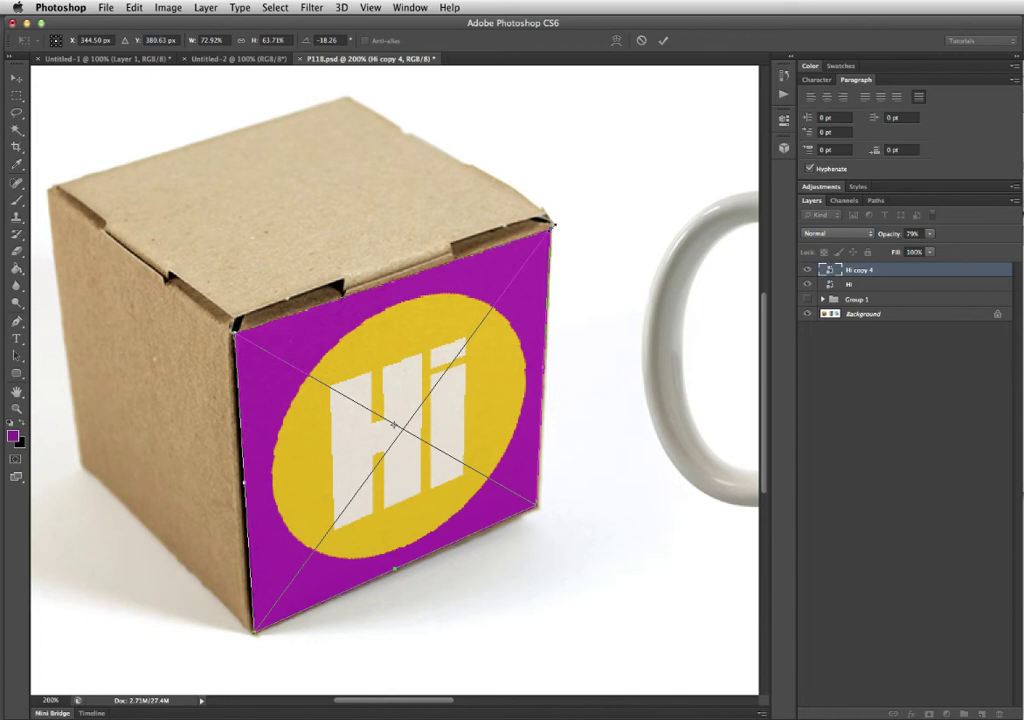
drag(555, 222, 540, 247)
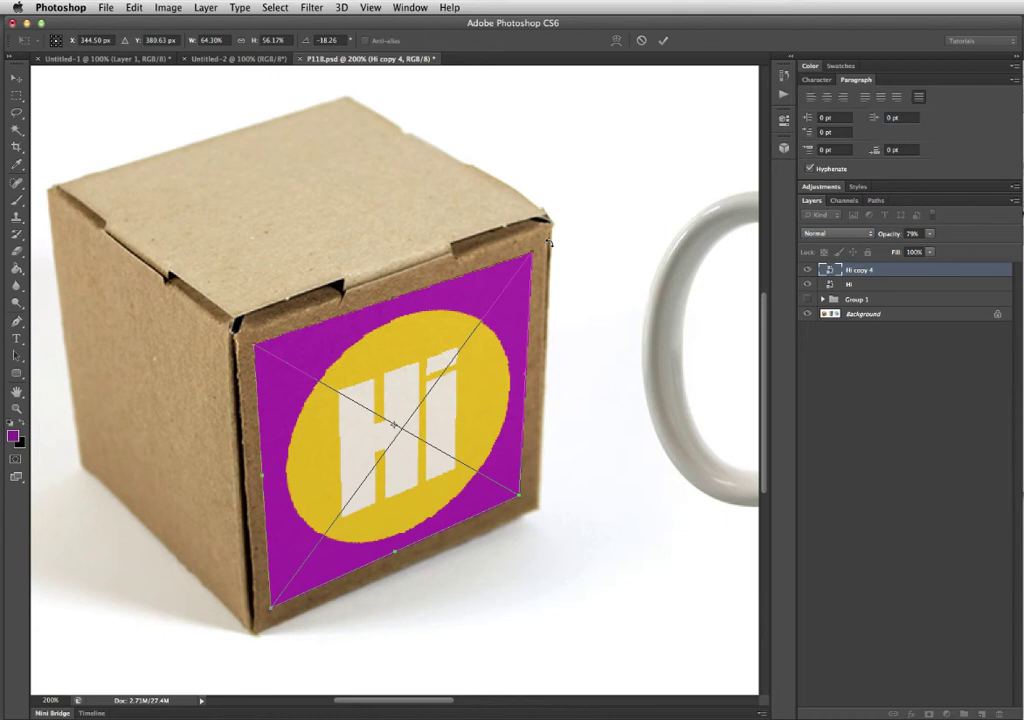
key(Return)
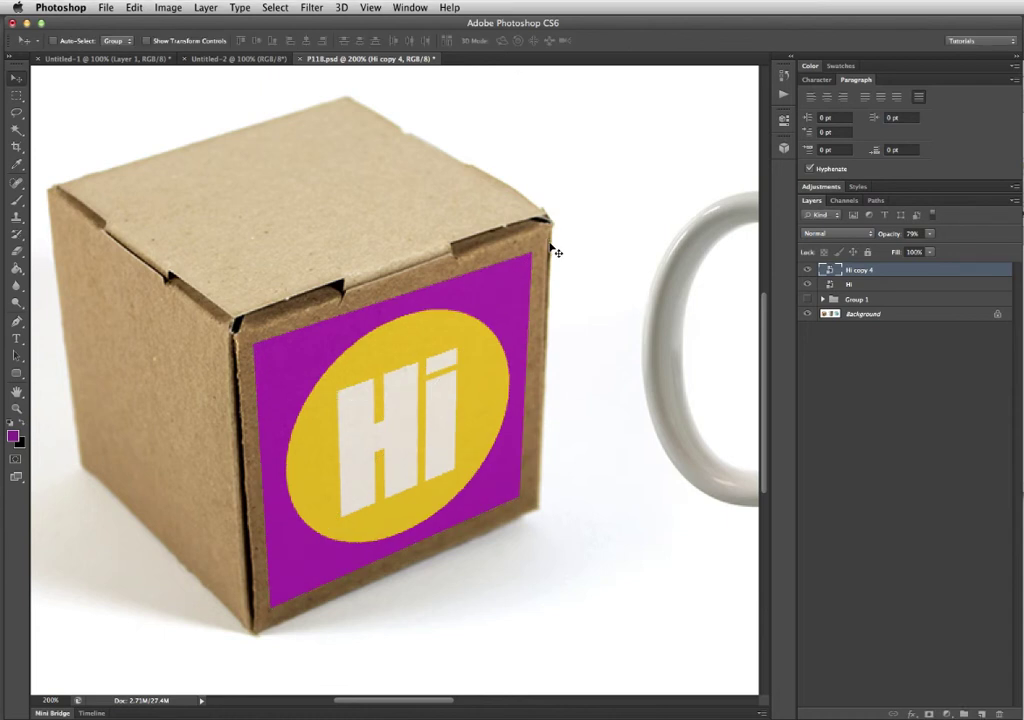
Duplicate the original Hi logo as Hi copy 5 over the box and zoom in on it
key(z)
alt+click(448, 455)
alt+click(451, 455)
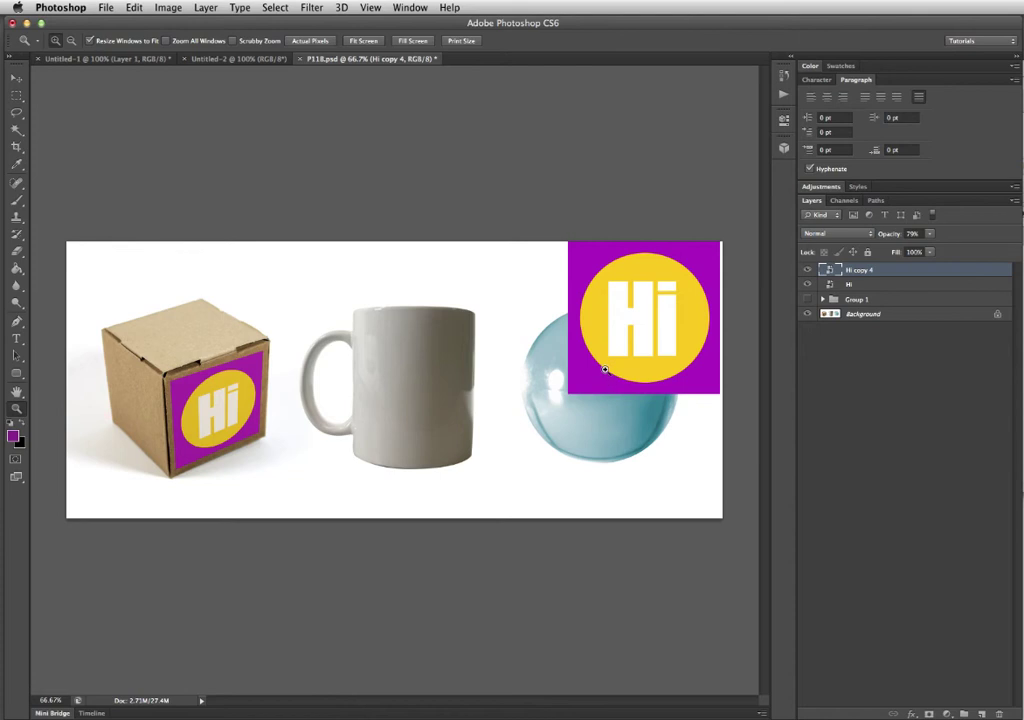
key(v)
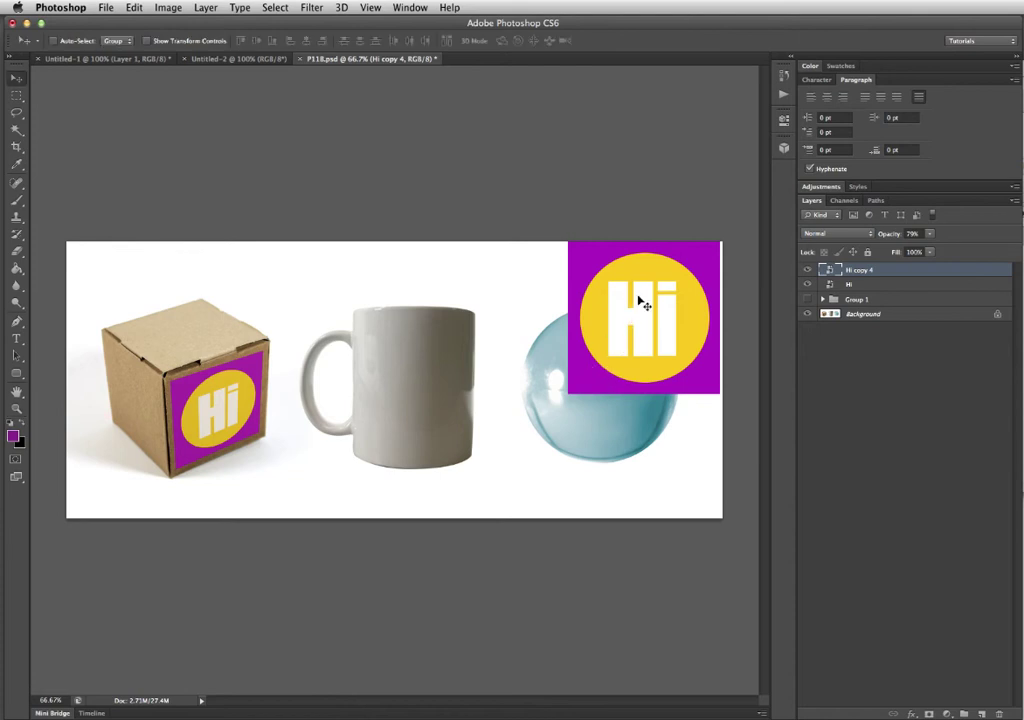
key(alt+bracketleft)
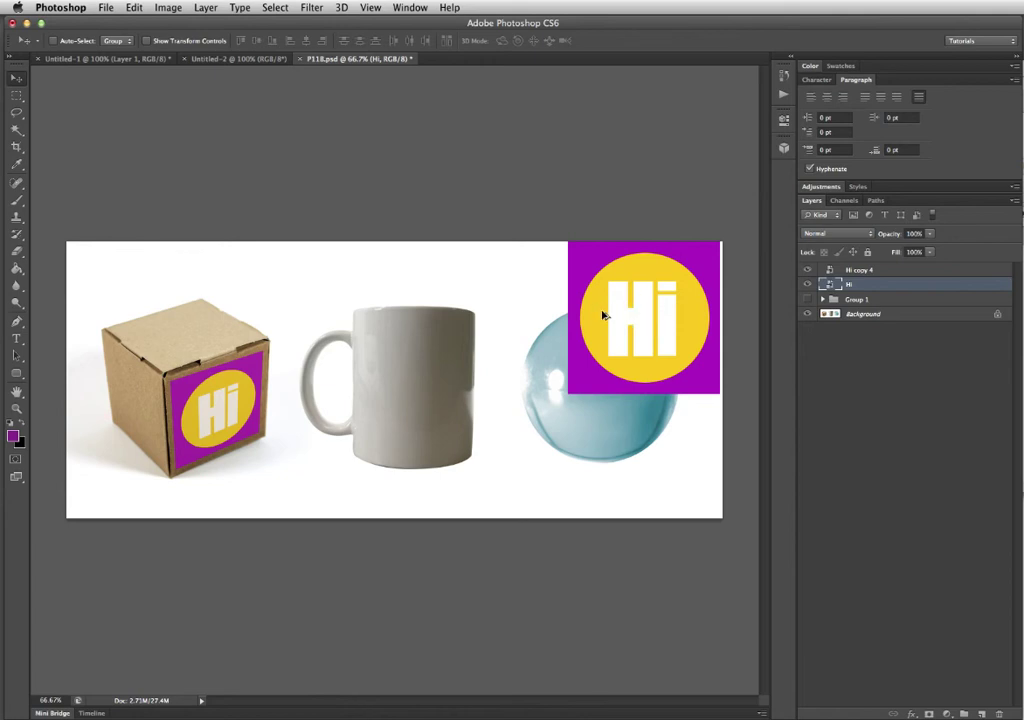
drag(618, 326, 572, 363)
key(z)
click(265, 353)
click(265, 353)
key(v)
Set Hi copy 5 to 50% opacity and move it over the box
click(929, 233)
drag(927, 249, 898, 249)
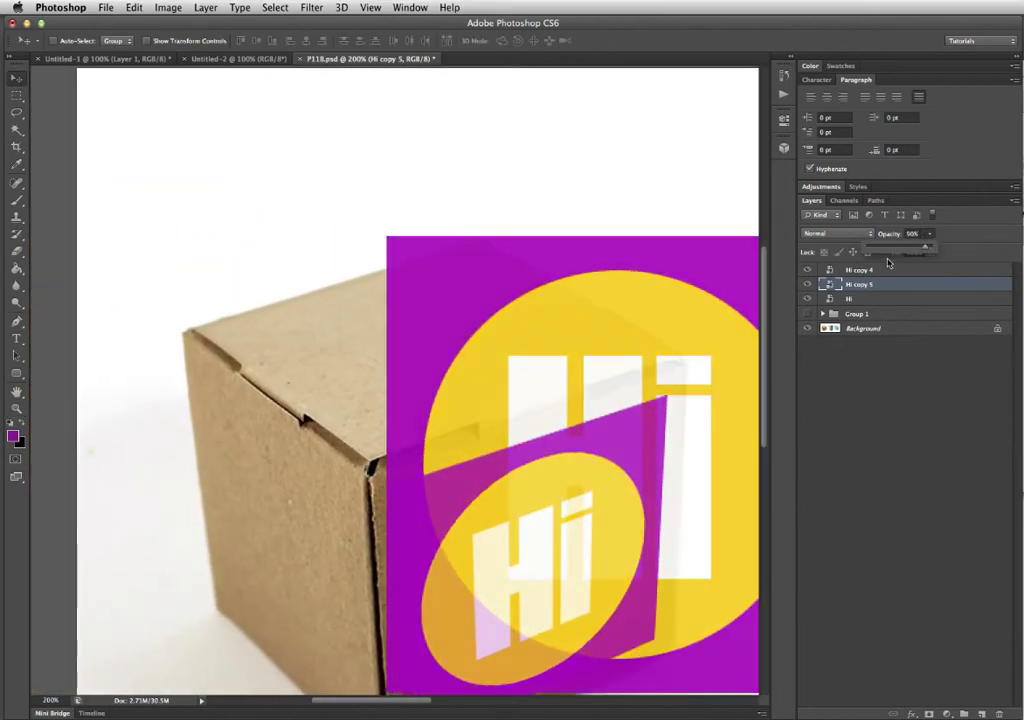
drag(631, 297, 435, 387)
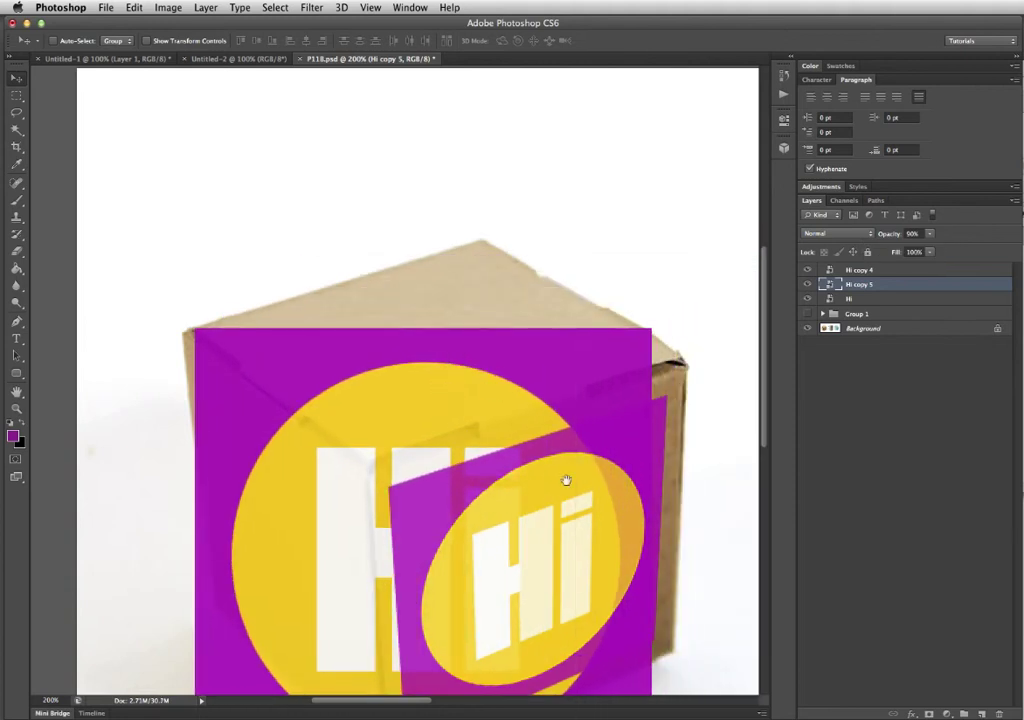
scroll(553, 475, down, 3)
Perspective-fit Hi copy 5 onto the box's top face, then zoom out to check it
key(super+t)
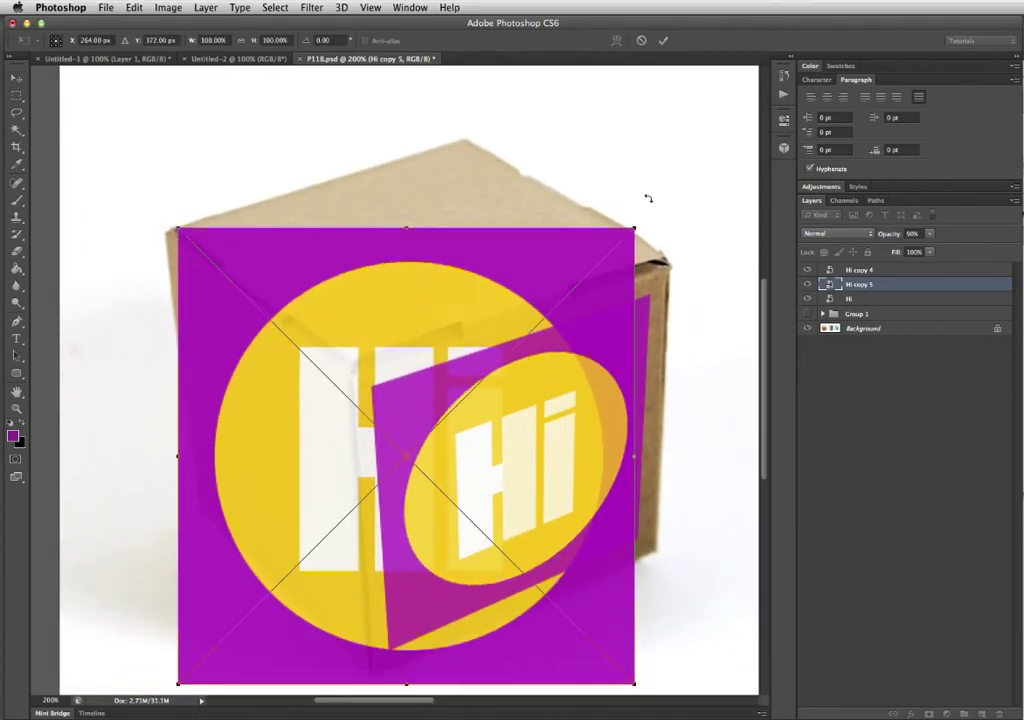
drag(635, 229, 468, 142)
drag(635, 686, 659, 256)
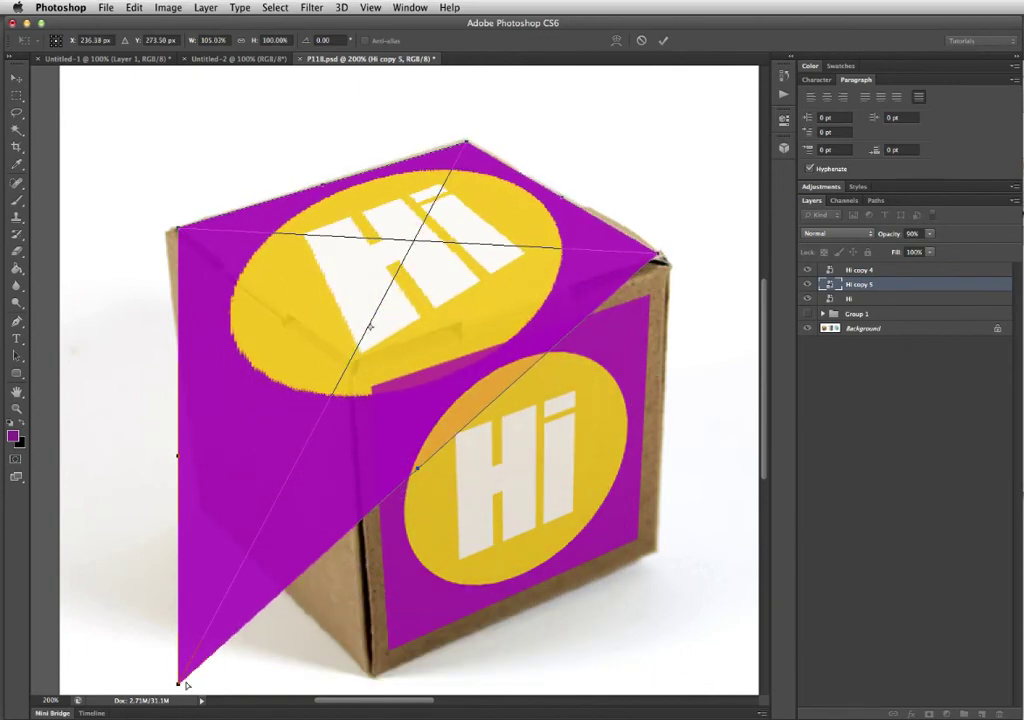
drag(178, 683, 353, 359)
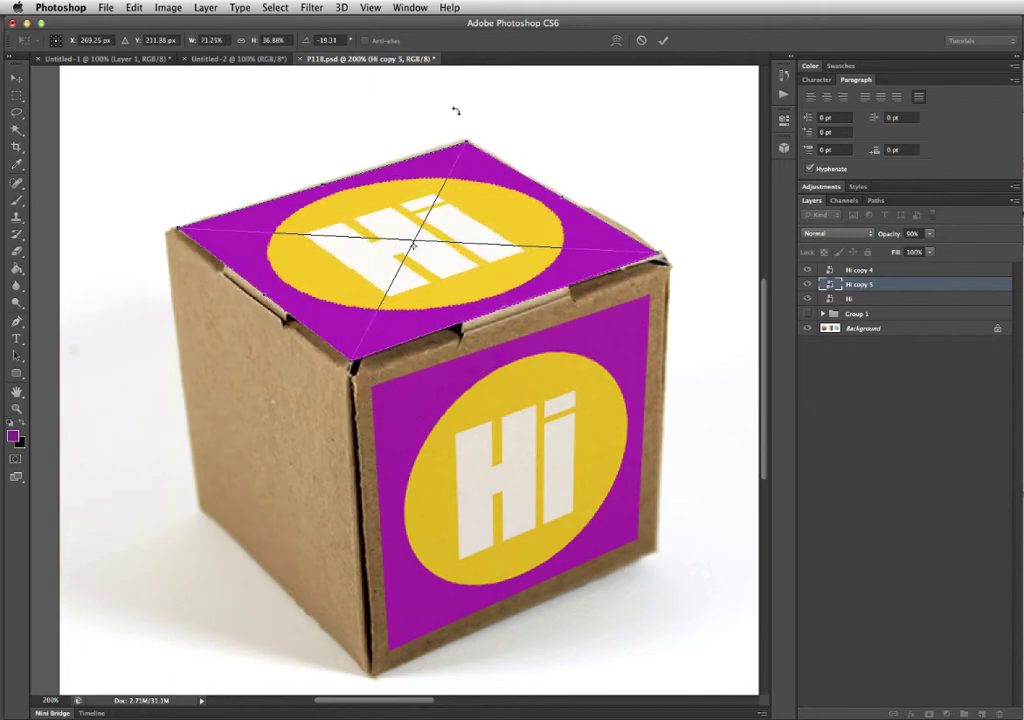
drag(467, 137, 472, 158)
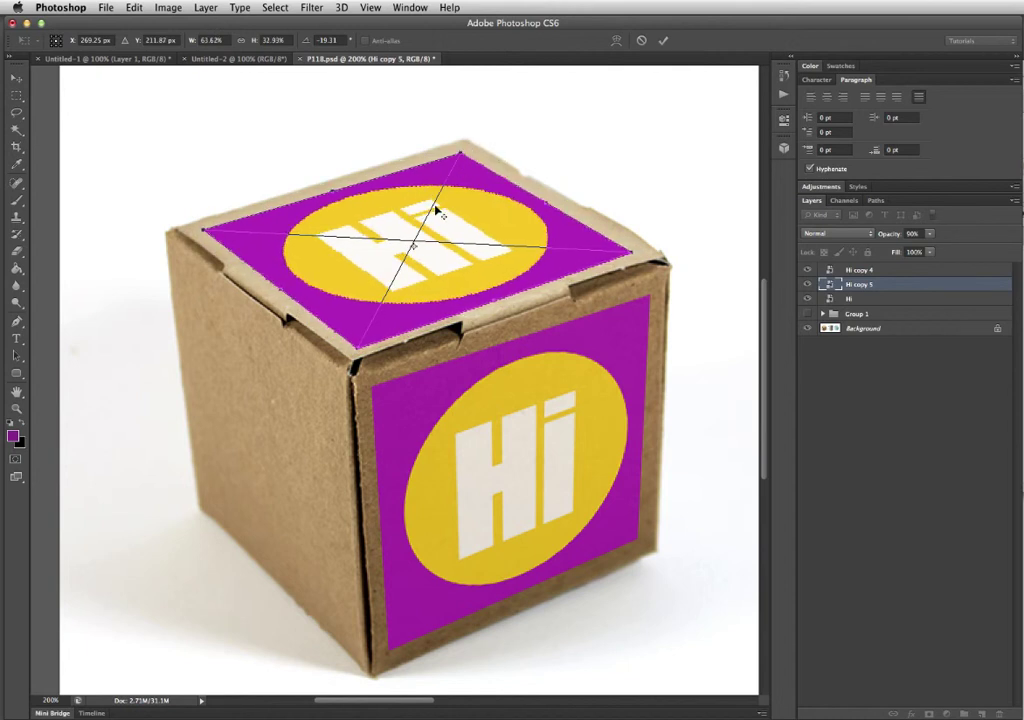
key(Return)
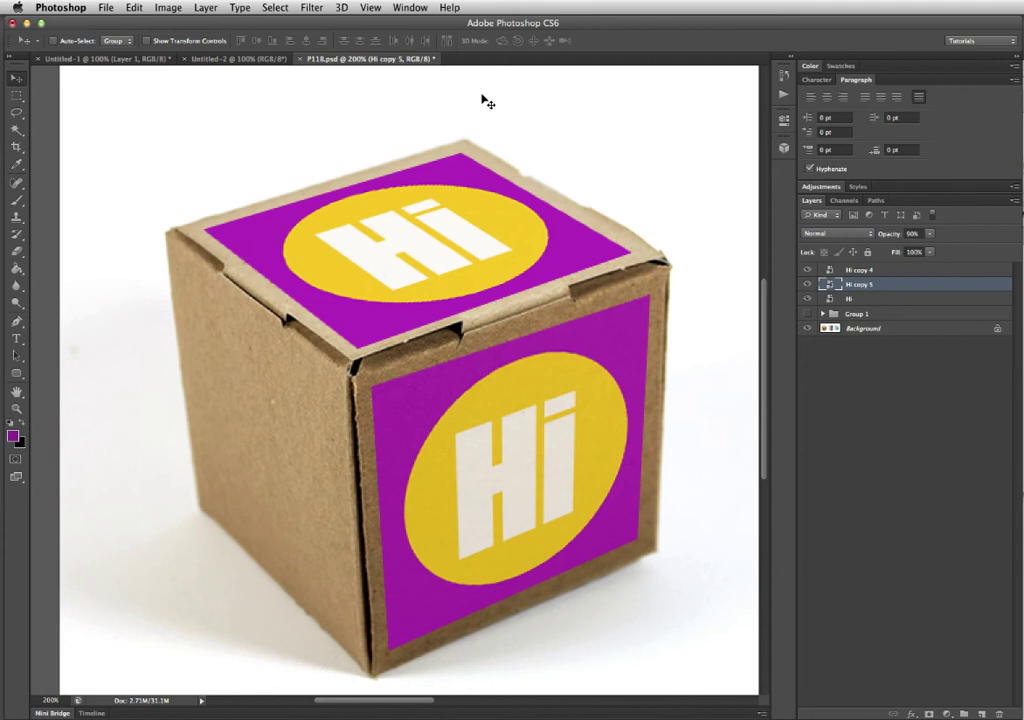
key(z)
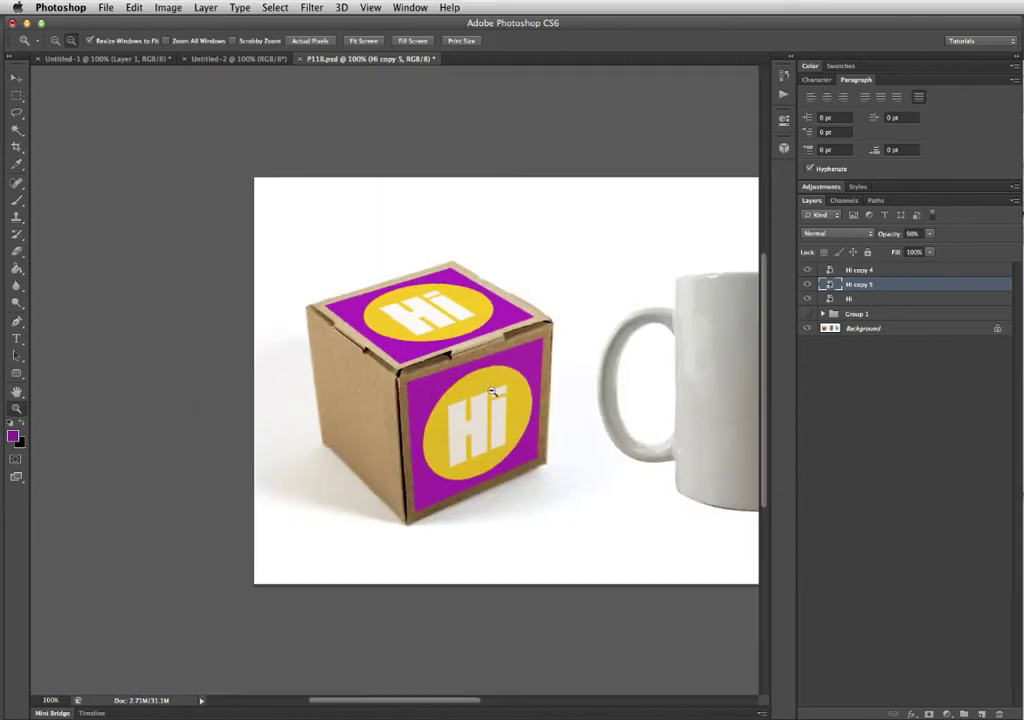
alt+click(505, 396)
drag(658, 336, 458, 413)
key(v)
click(663, 304)
Create Hi copy 6 at 89% opacity and position it over the box
super+click(281, 395)
key(z)
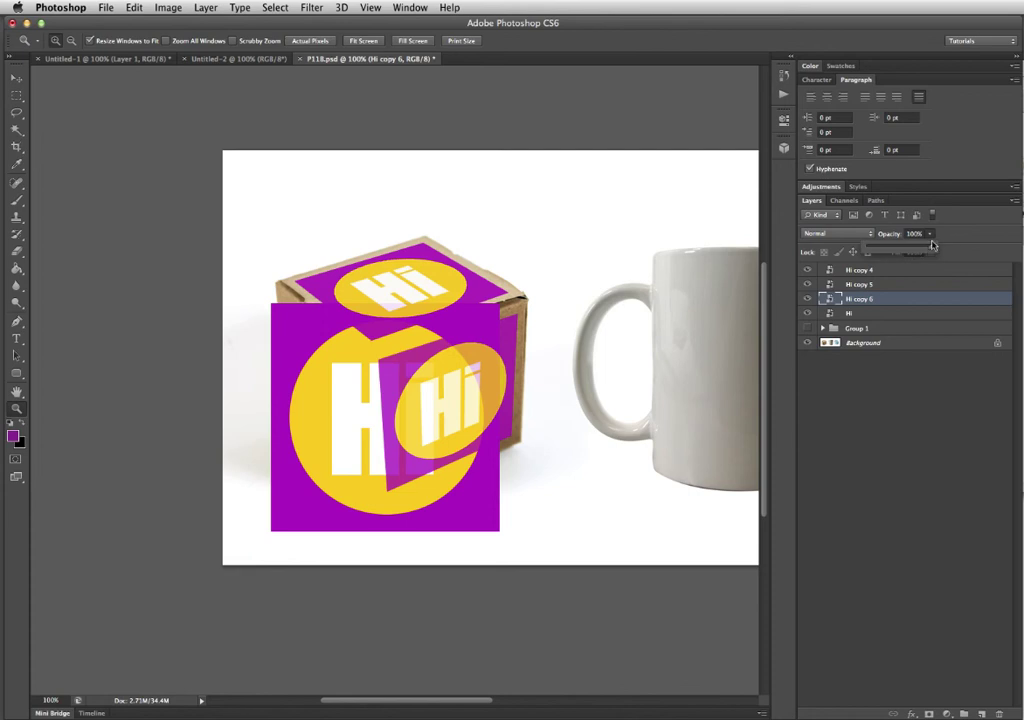
drag(930, 250, 923, 250)
click(338, 359)
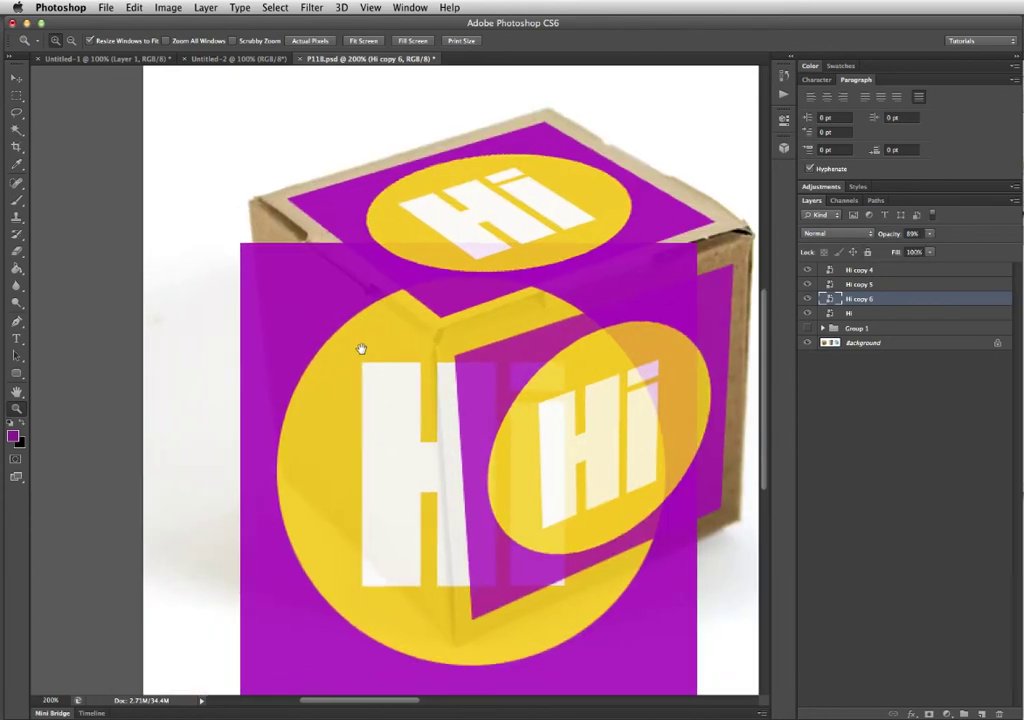
key(v)
drag(293, 361, 291, 335)
Perspective-fit Hi copy 6 onto the box's left face, then zoom out to view the box
key(ctrl+t)
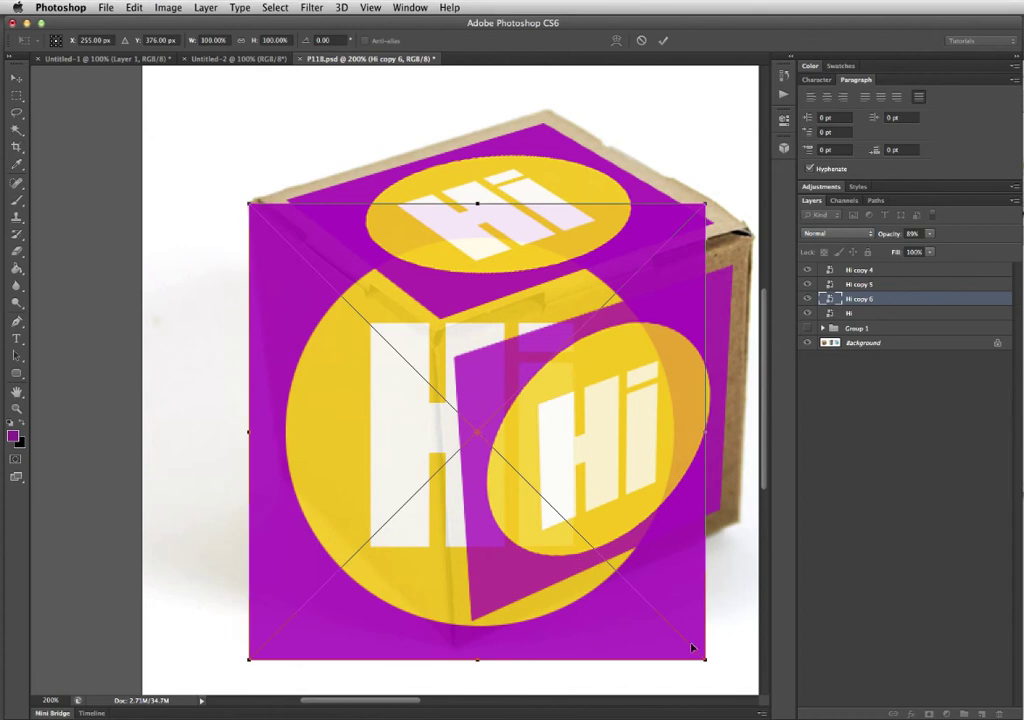
drag(251, 662, 281, 477)
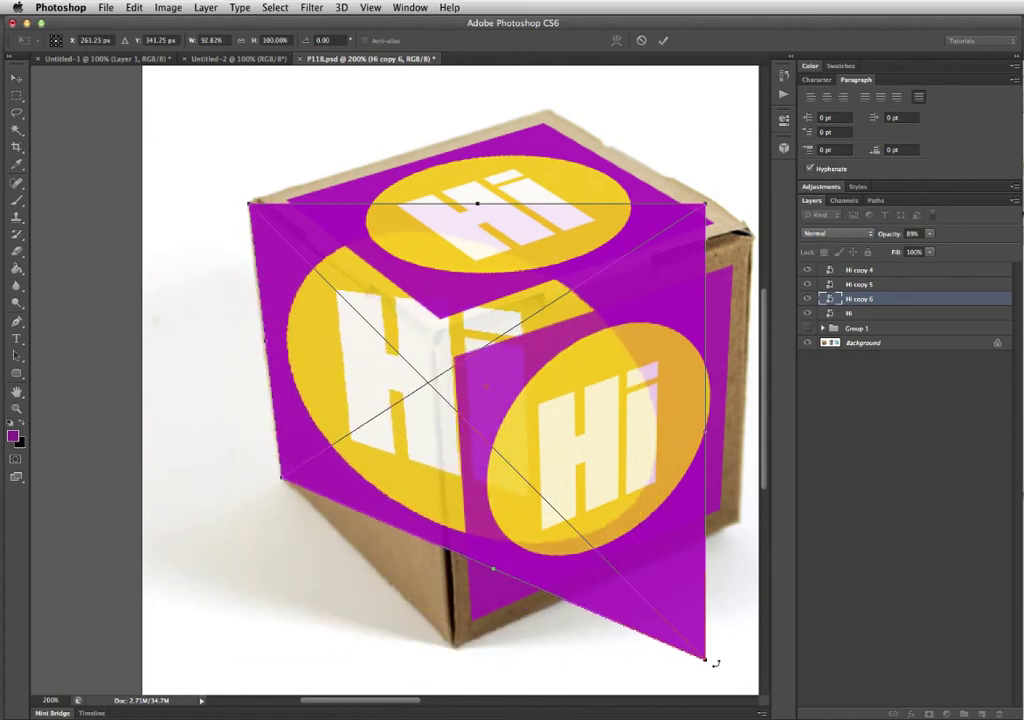
drag(713, 666, 467, 628)
drag(706, 207, 432, 343)
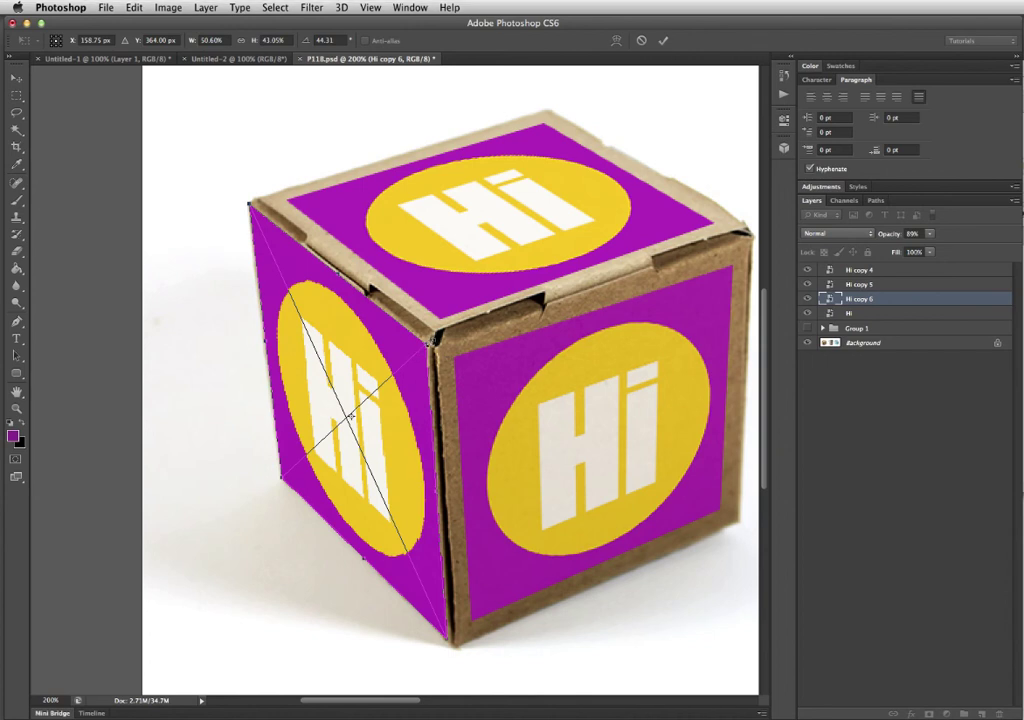
drag(430, 343, 418, 351)
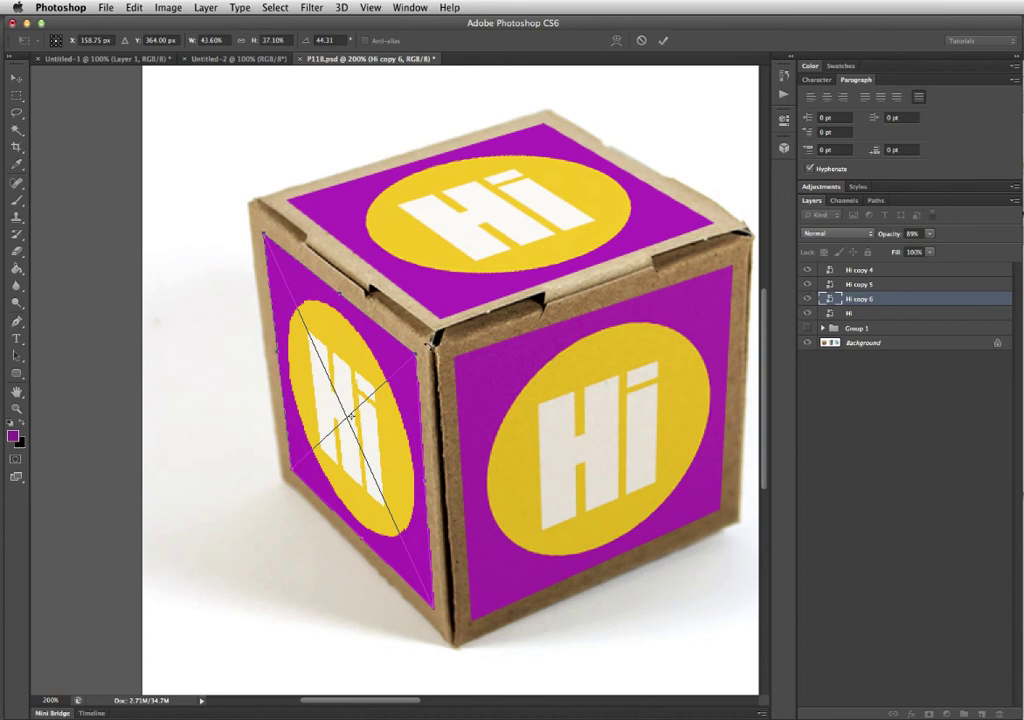
key(Return)
key(z)
alt+click(553, 464)
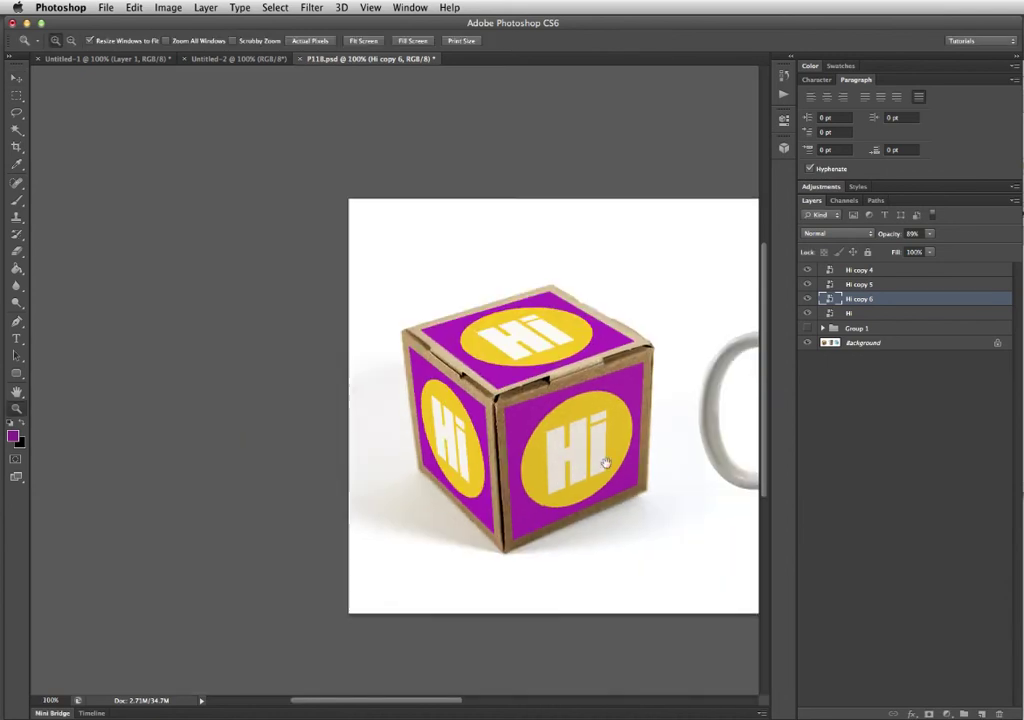
Raise Hi copy 5 and Hi copy 6 to 100% opacity, deselect, and zoom in on the box
key(v)
ctrl+click(558, 422)
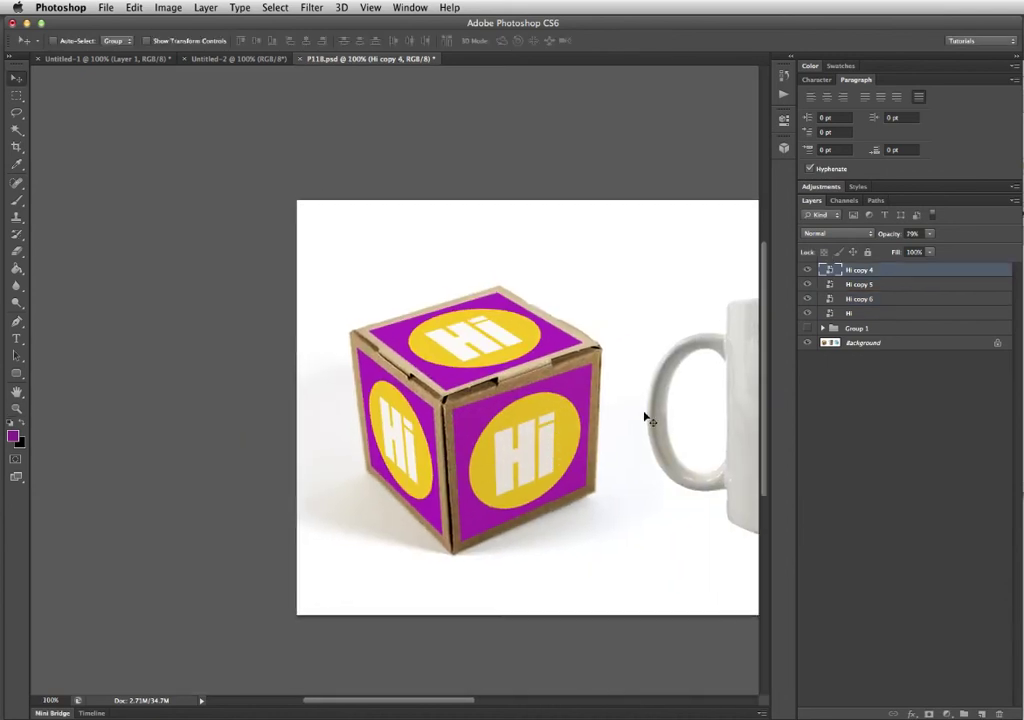
click(930, 234)
ctrl+click(512, 338)
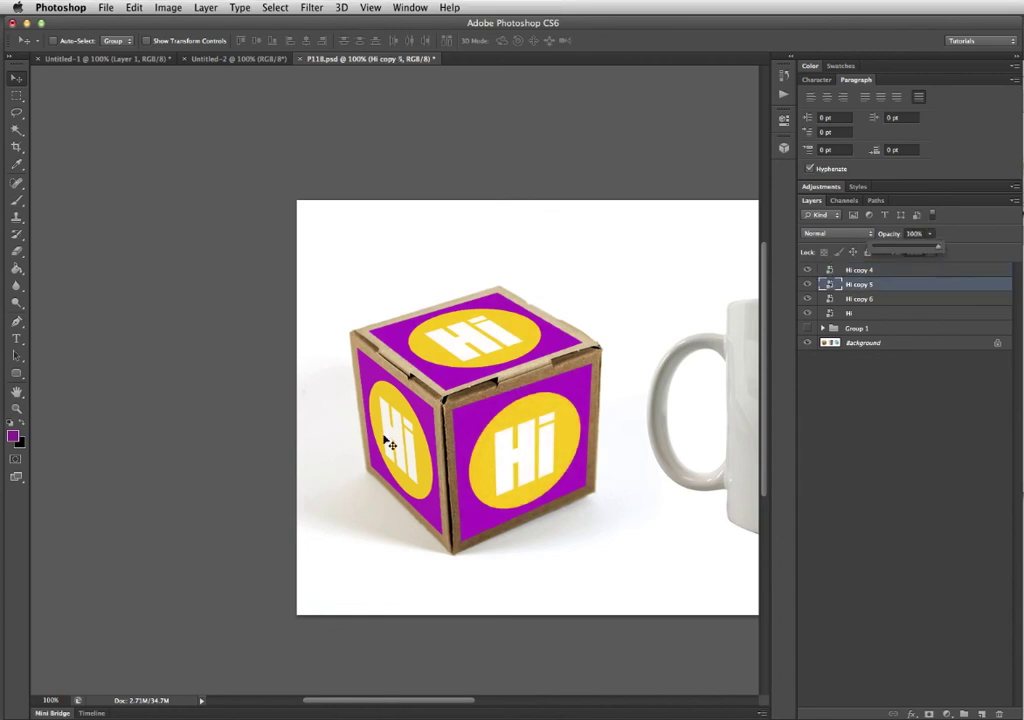
ctrl+click(400, 425)
drag(930, 236, 945, 241)
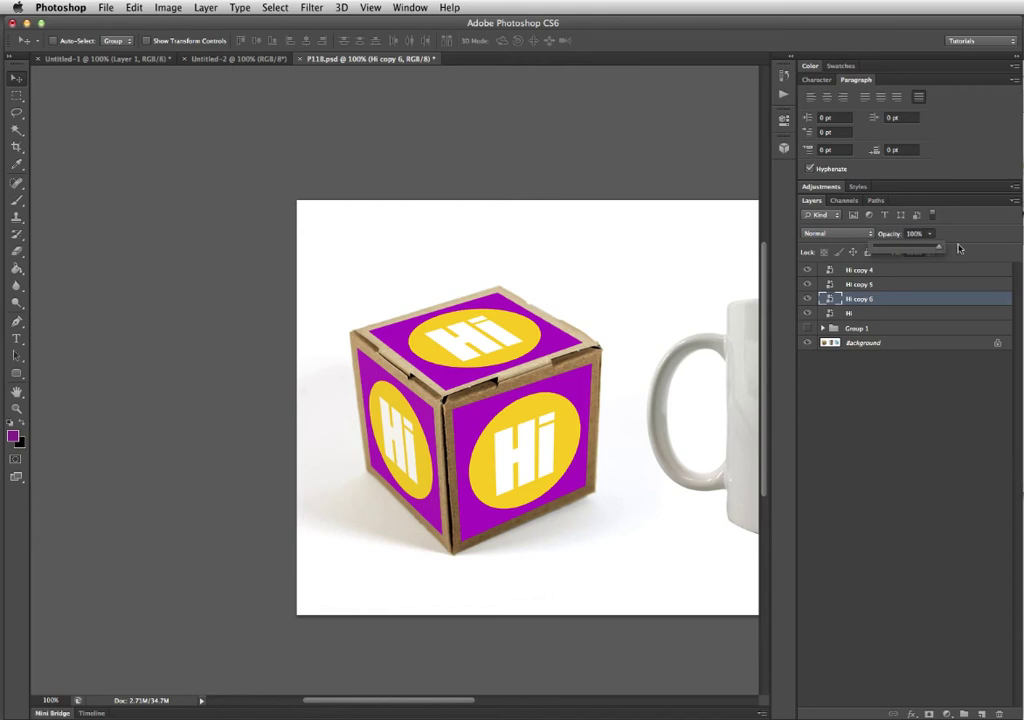
ctrl+click(568, 549)
key(z)
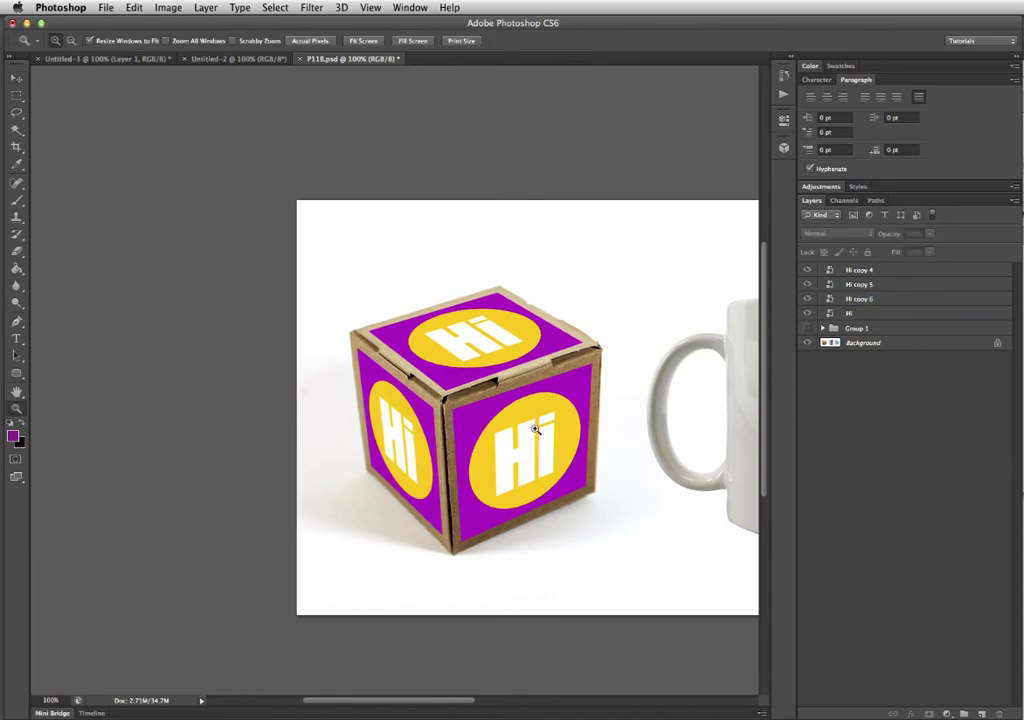
click(545, 428)
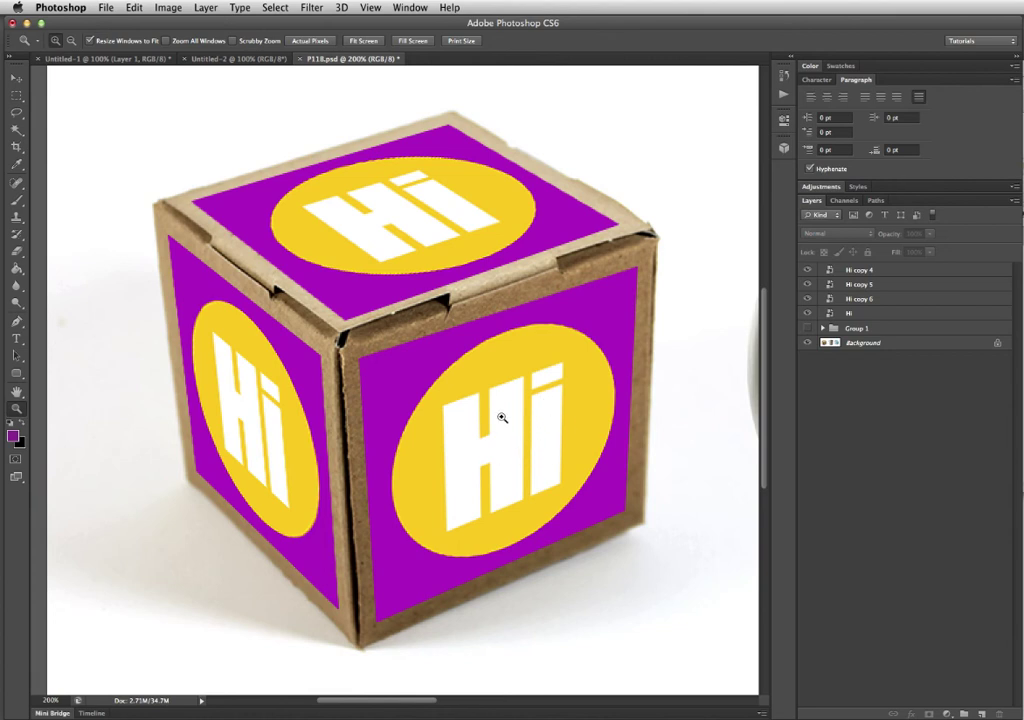
alt+click(404, 335)
alt+click(404, 335)
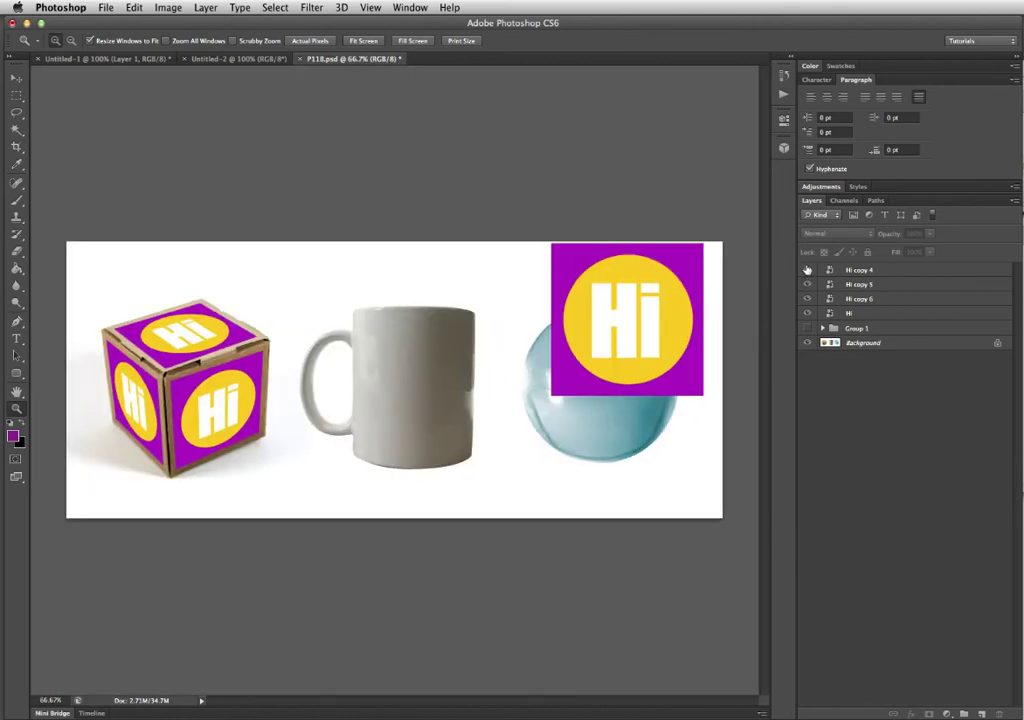
drag(808, 270, 808, 299)
click(205, 390)
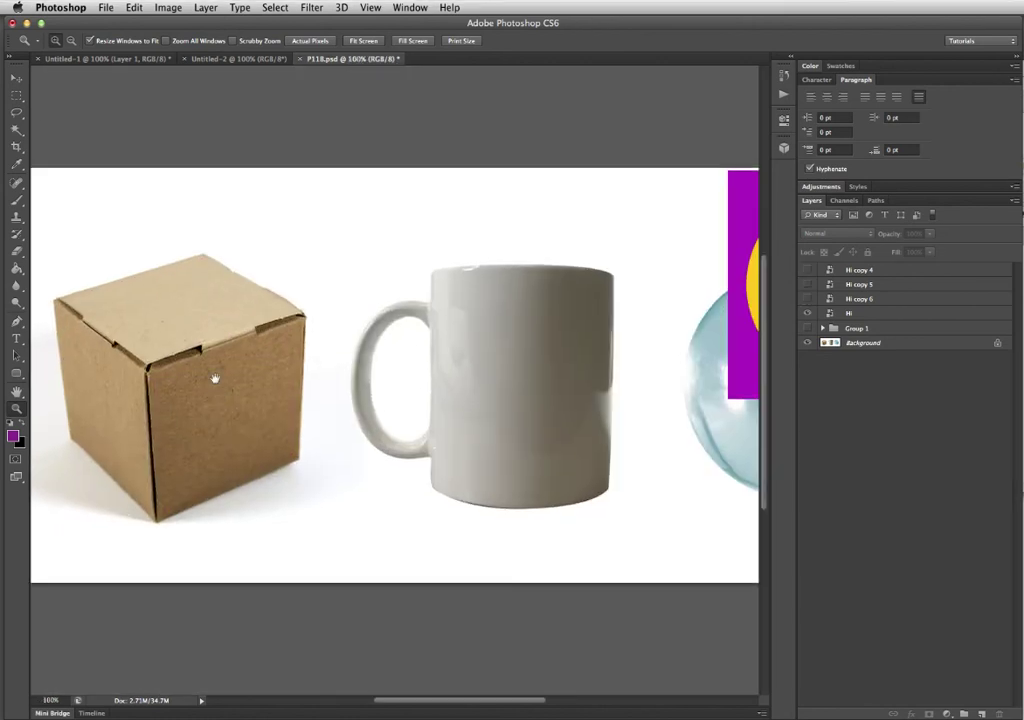
drag(205, 368, 447, 328)
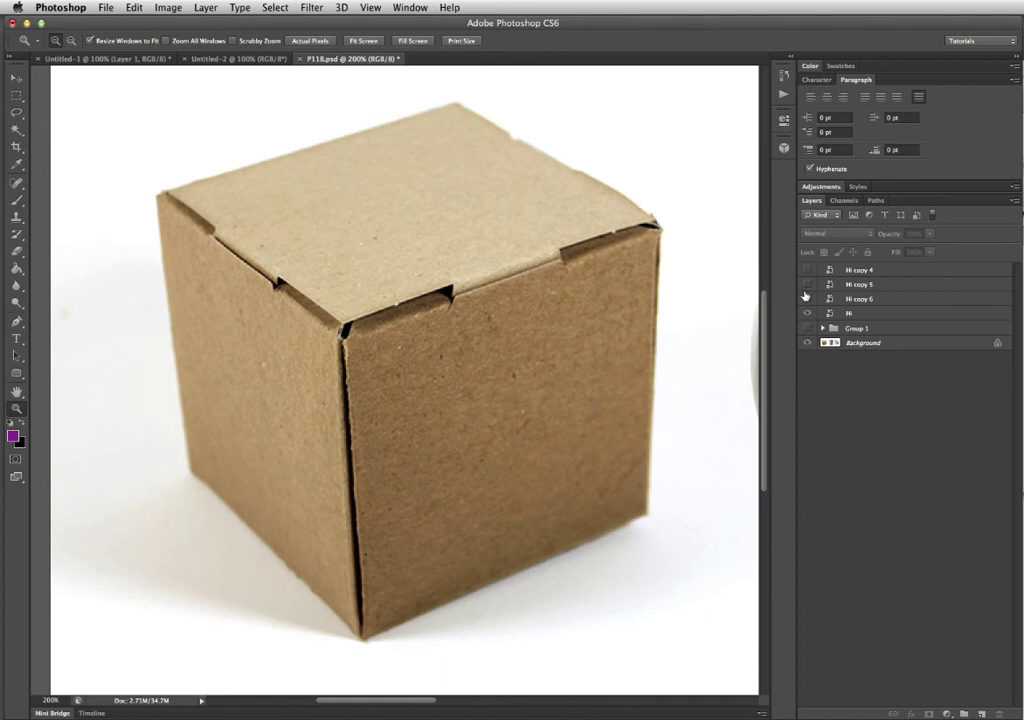
drag(807, 270, 808, 299)
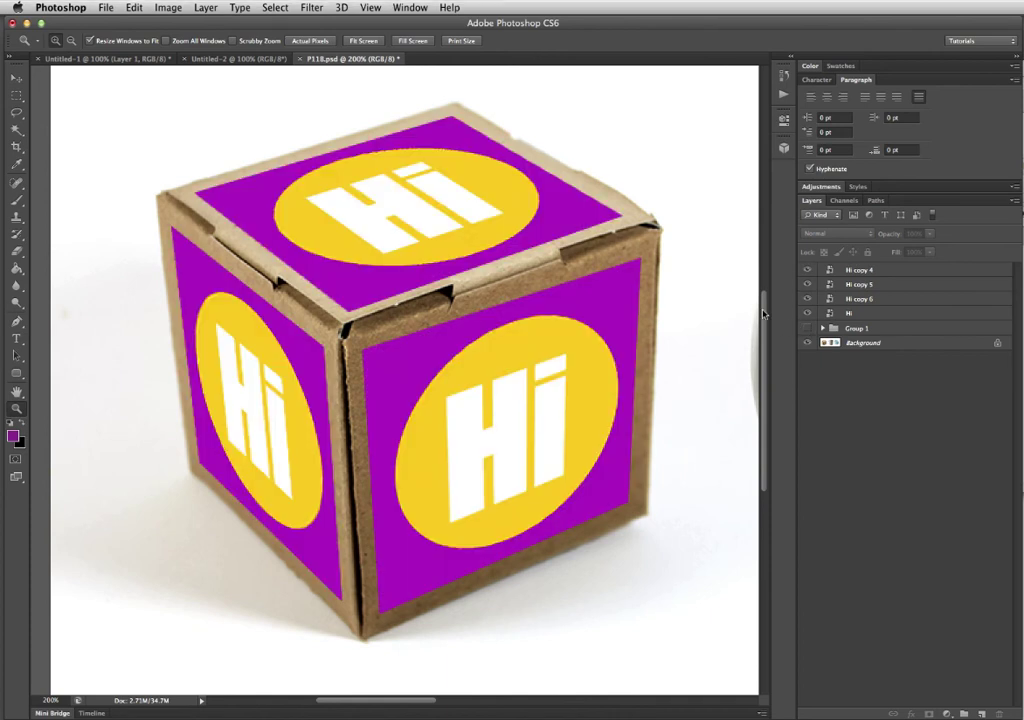
key(v)
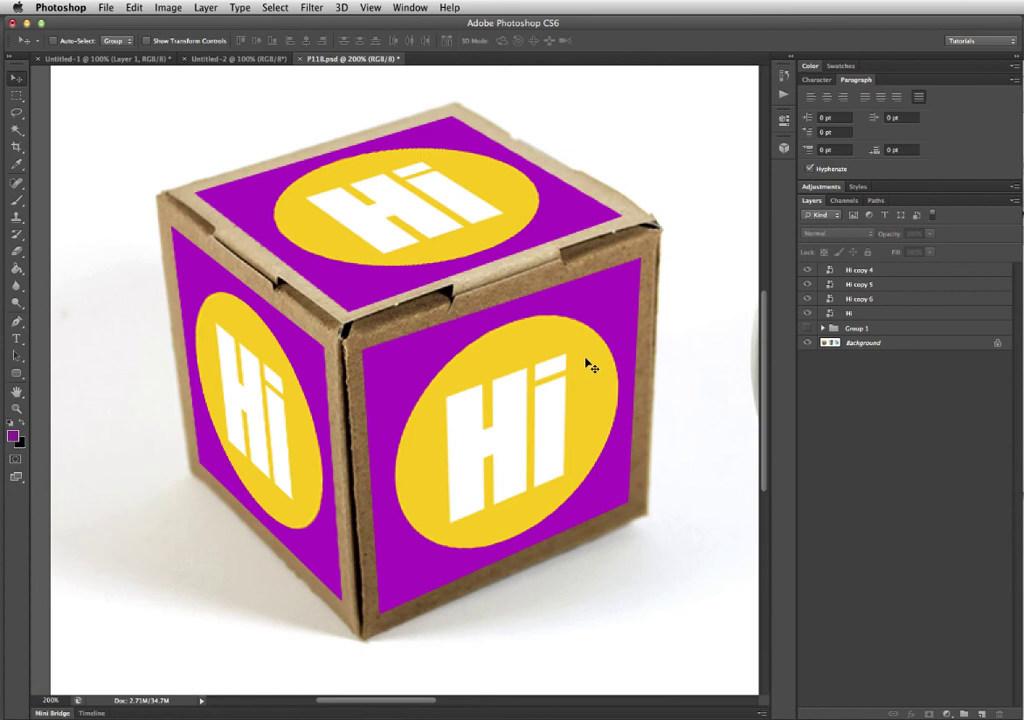
ctrl+click(598, 370)
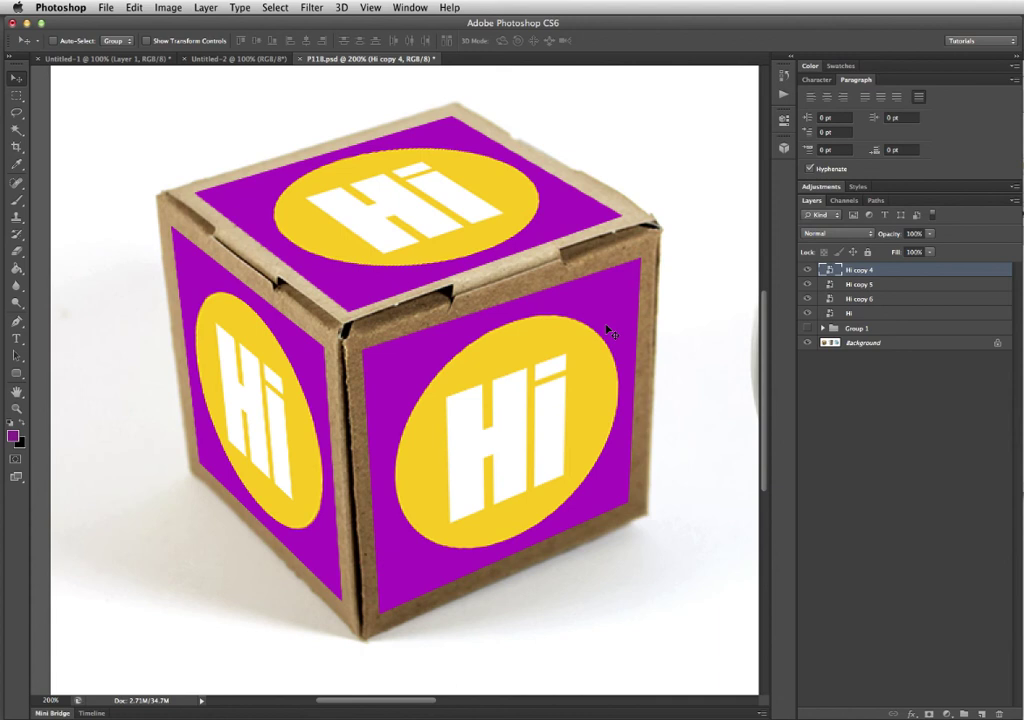
key(shift+plus)
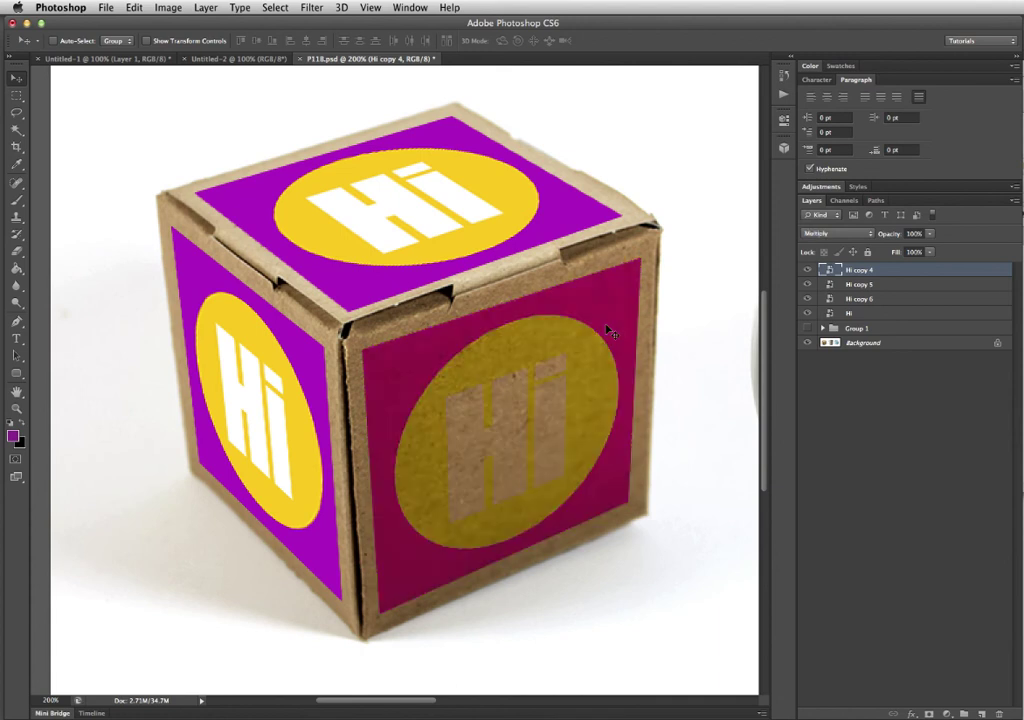
key(shift+plus)
key(shift+plus)
key(shift+plus)
key(shift+plus)
key(shift+plus)
key(shift+plus)
key(shift+plus)
key(shift+plus)
key(shift+plus)
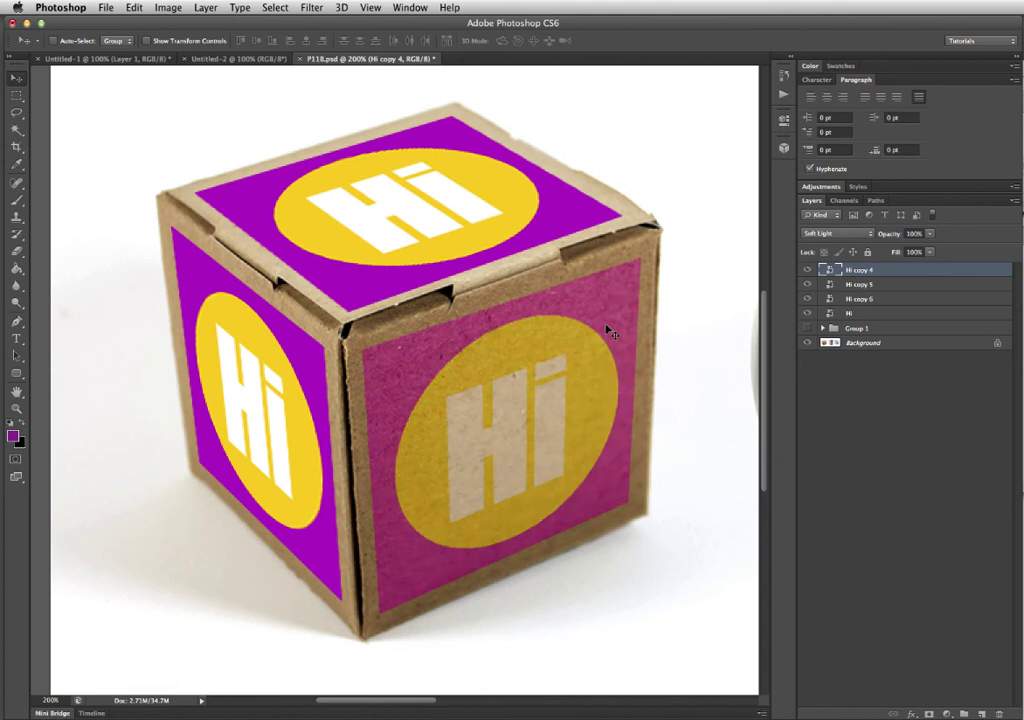
key(shift+plus)
key(shift+minus)
key(shift+plus)
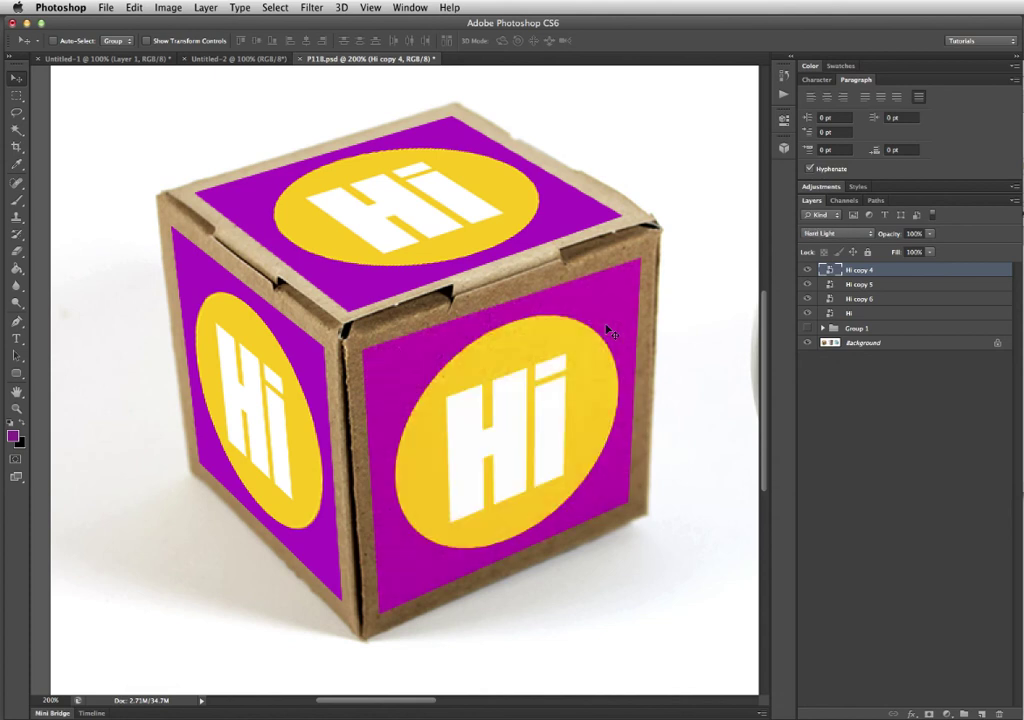
key(shift+plus)
key(shift+minus)
key(shift+plus)
key(shift+plus)
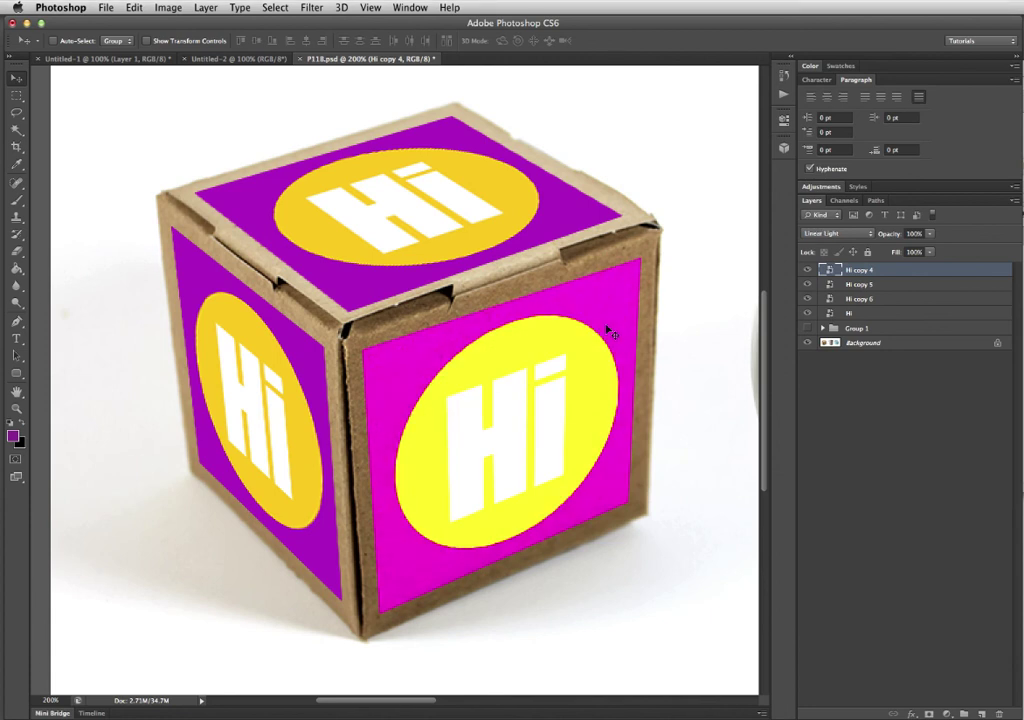
key(shift+plus)
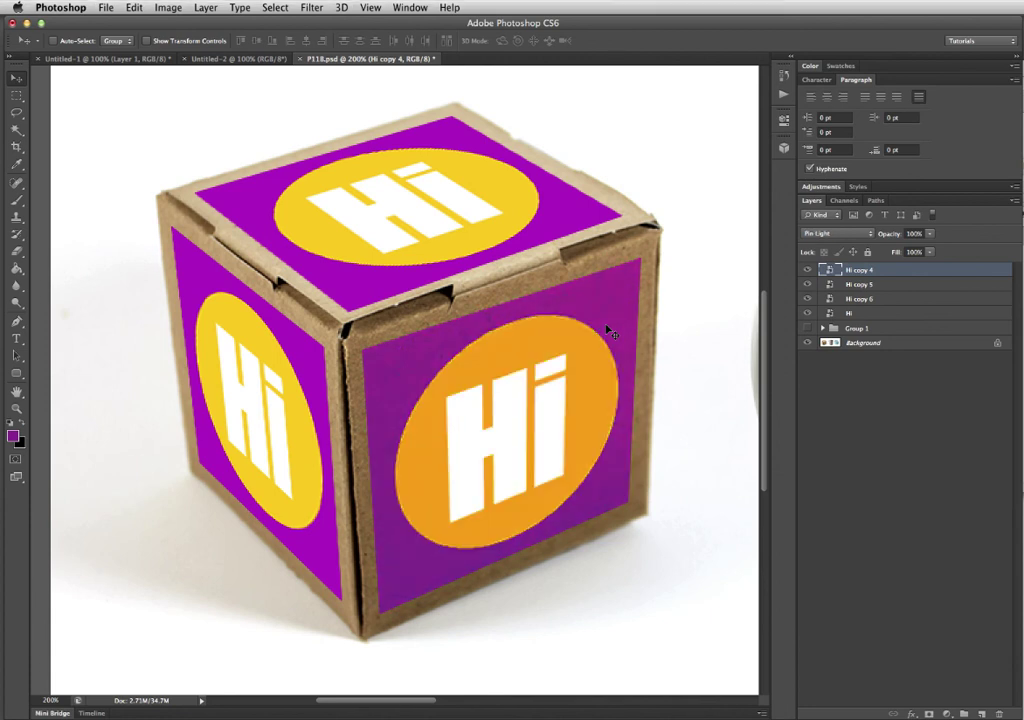
key(shift+plus)
key(shift+plus)
key(shift+plus)
key(shift+plus)
key(shift+plus)
key(shift+plus)
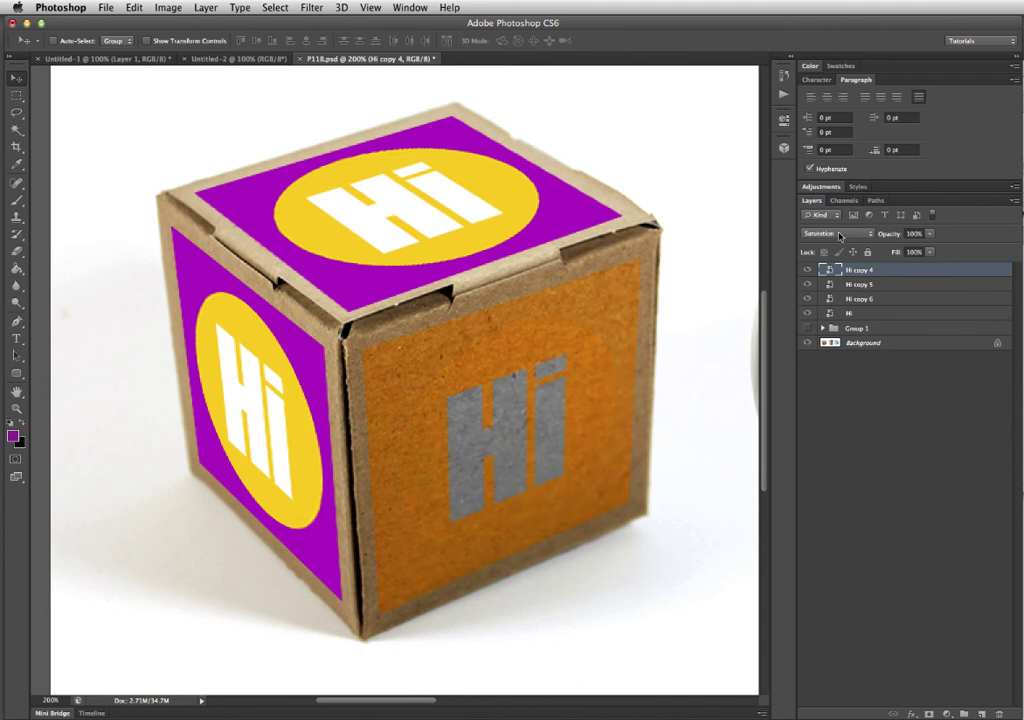
click(838, 238)
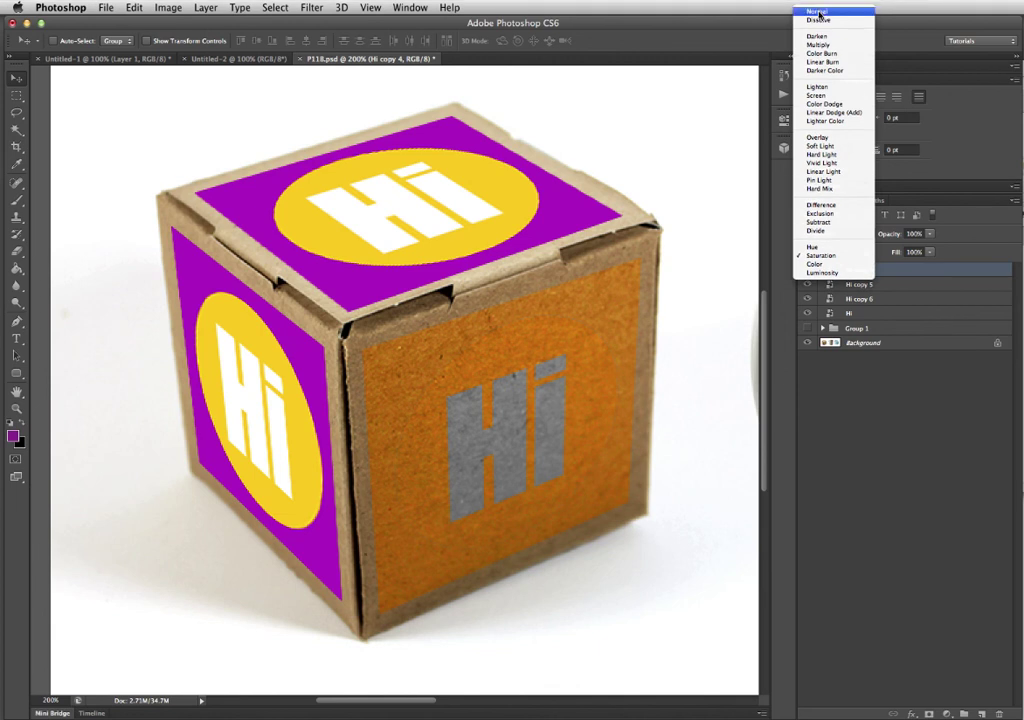
Return the right-face logo to Normal blending and lower its opacity to 51%
click(819, 12)
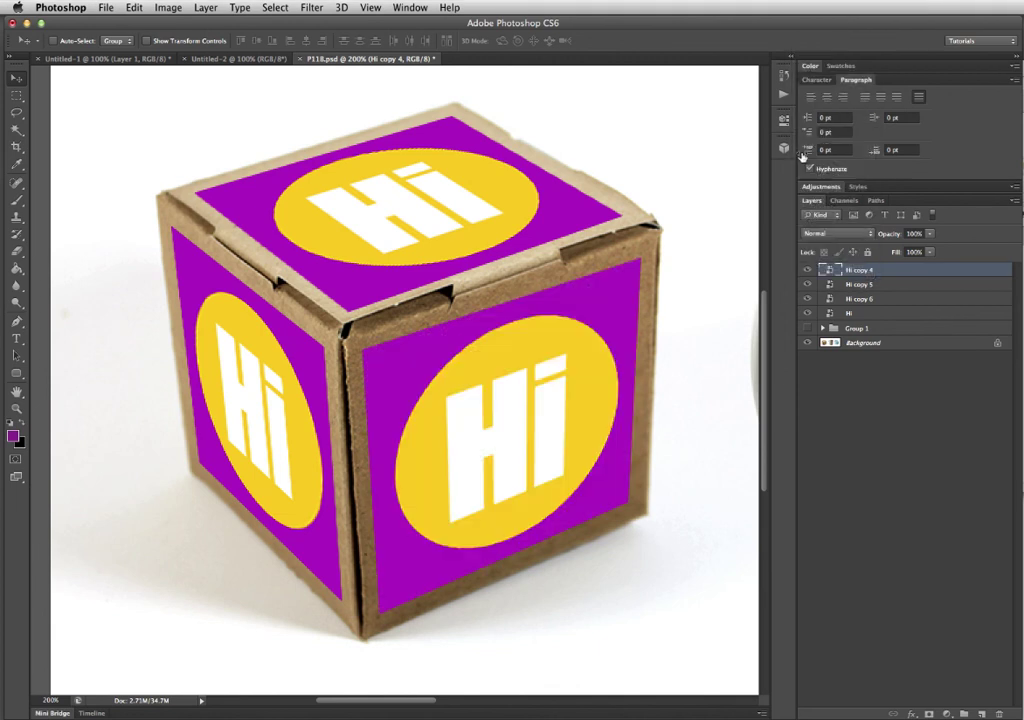
click(930, 235)
drag(932, 249, 903, 250)
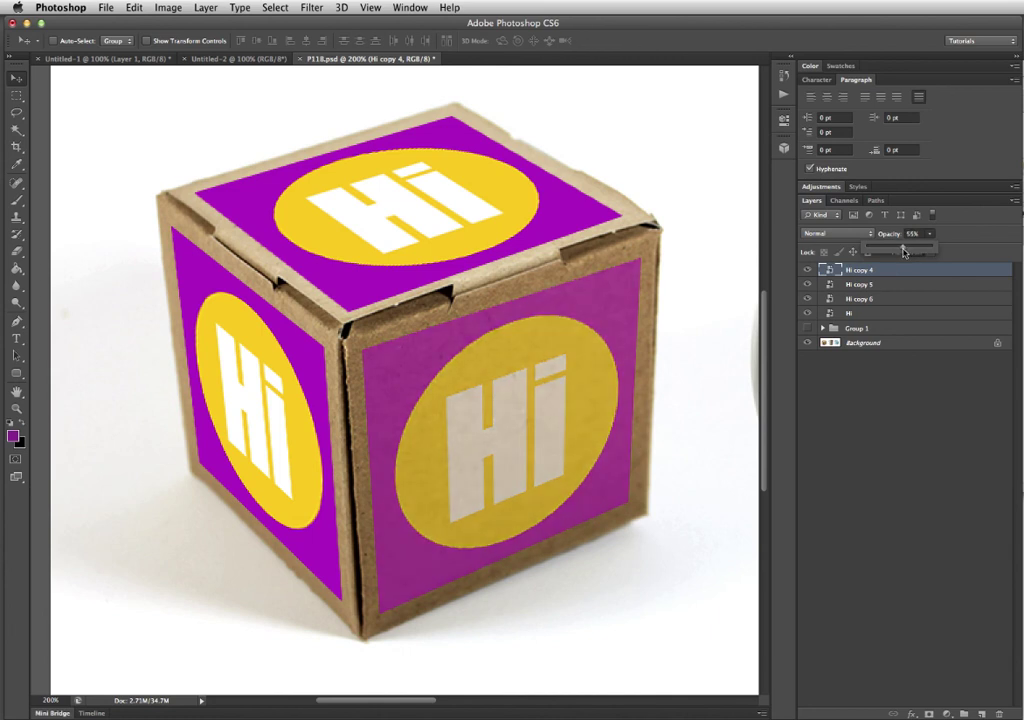
drag(905, 252, 898, 252)
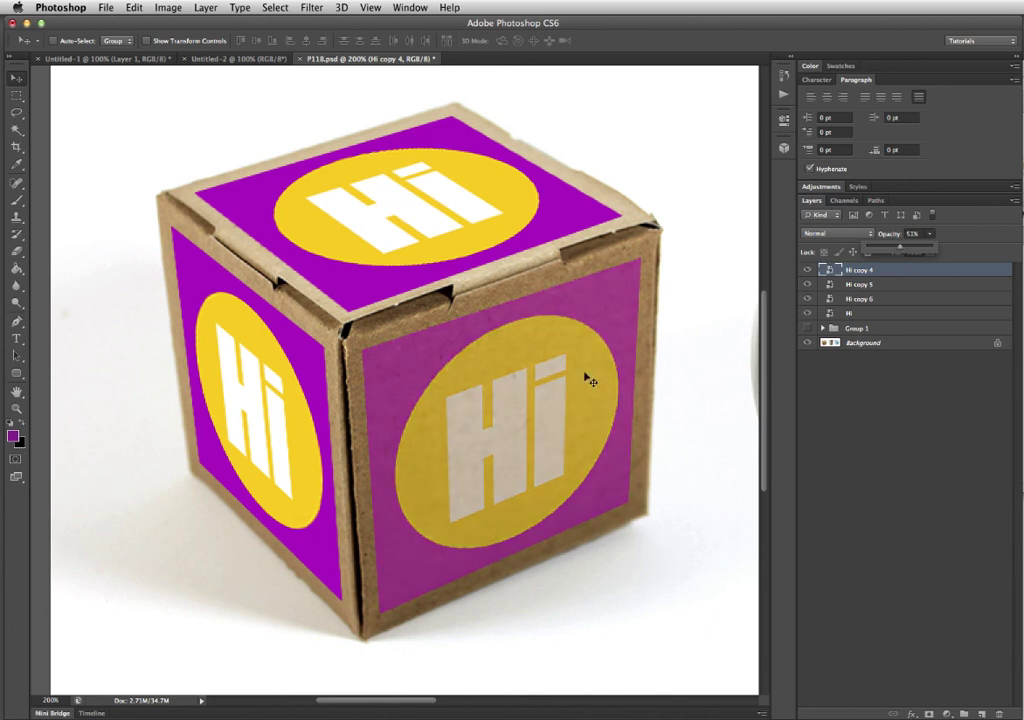
Fade the left-face logo layer to 69% opacity
click(300, 430)
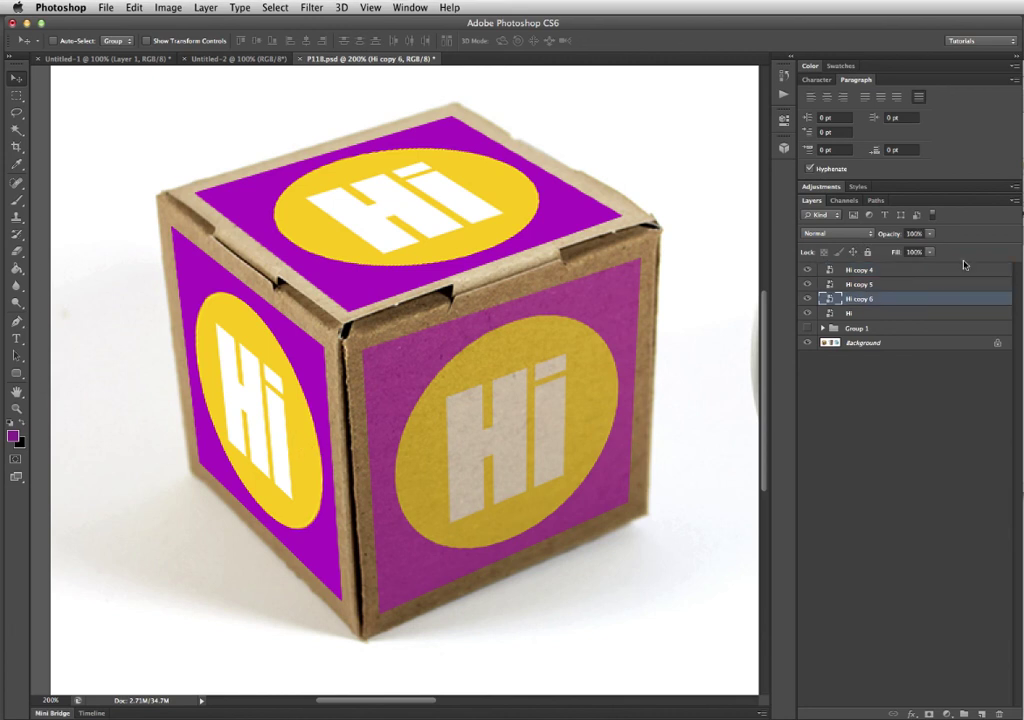
click(929, 234)
drag(933, 247, 917, 253)
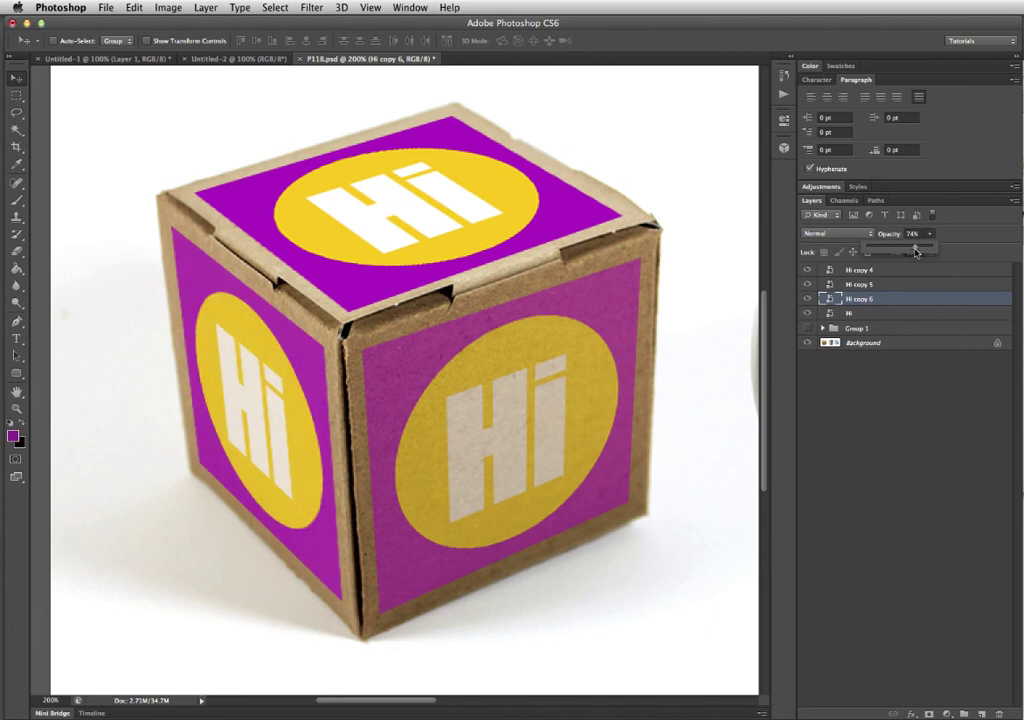
drag(915, 252, 910, 252)
Set the top-face logo to 77% opacity, then zoom out to show the cube and mug
click(608, 391)
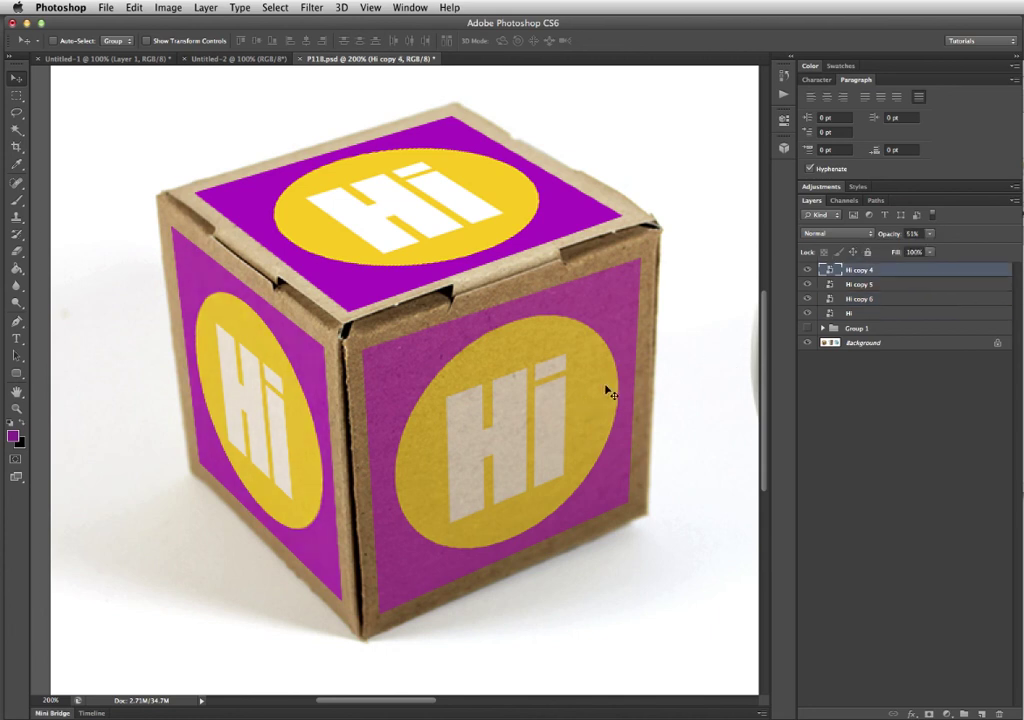
click(297, 416)
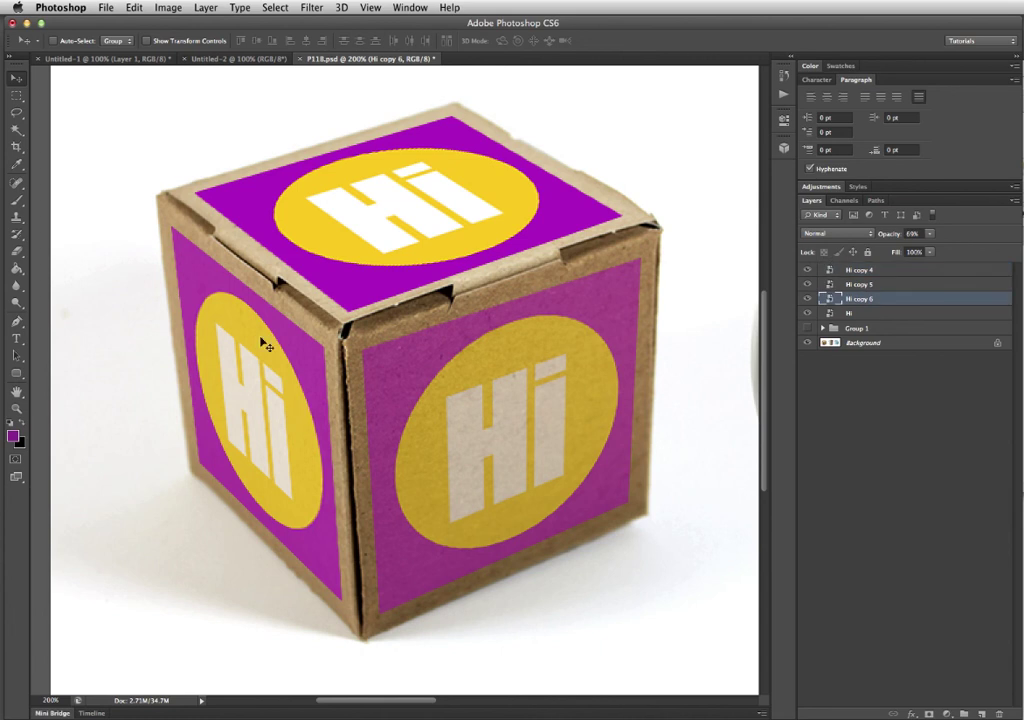
click(460, 215)
click(929, 233)
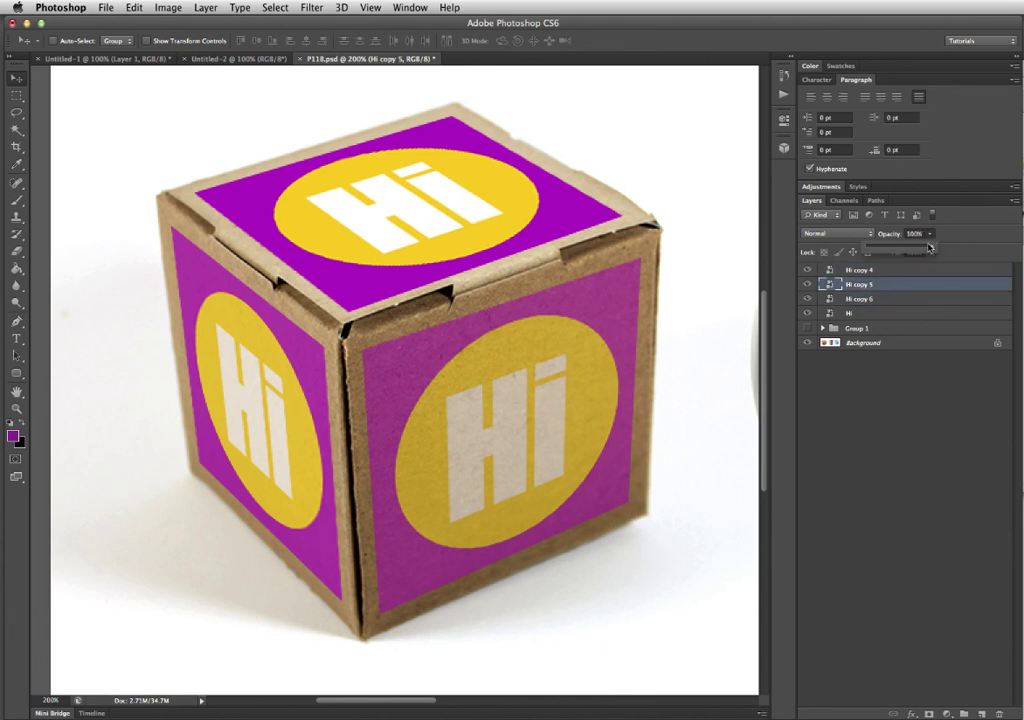
drag(923, 246, 924, 246)
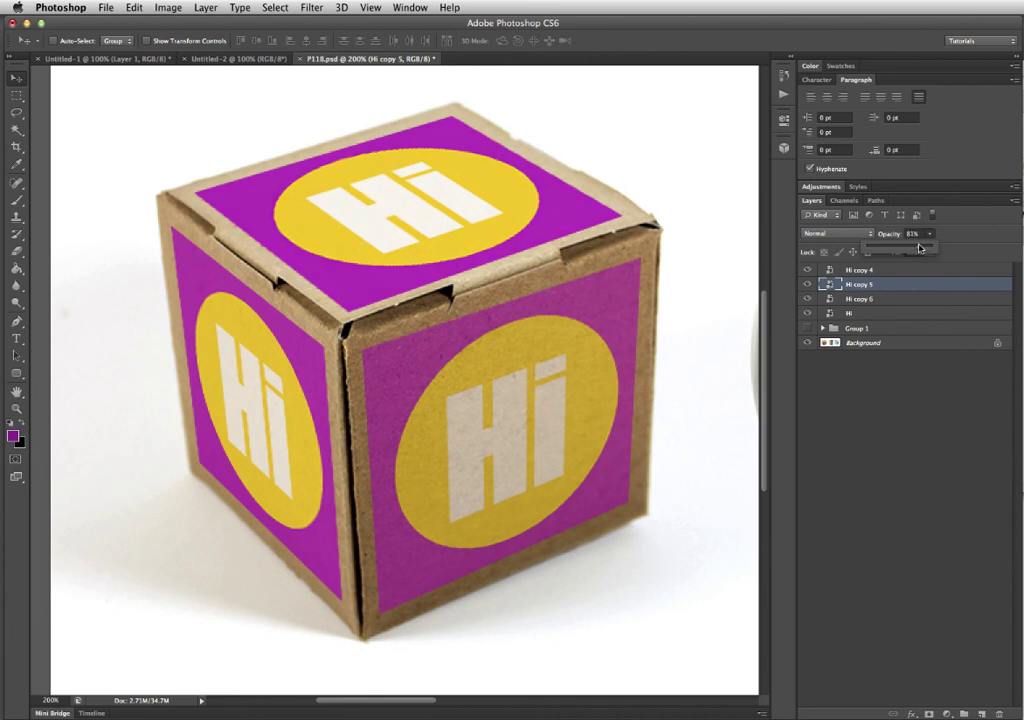
key(z)
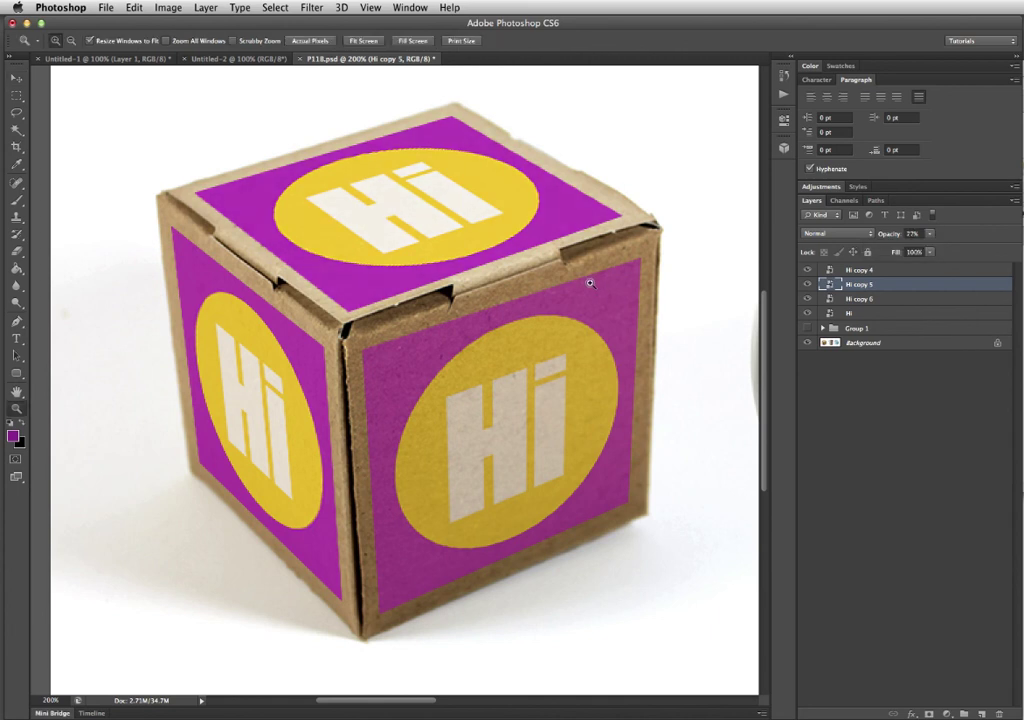
alt+click(579, 297)
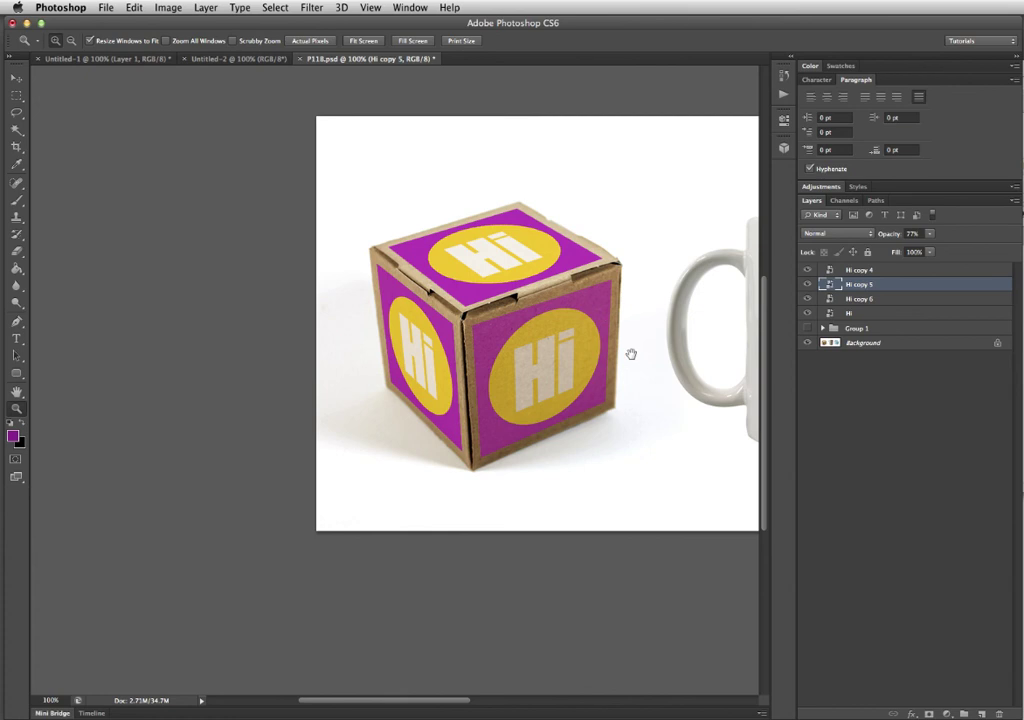
drag(590, 354, 524, 360)
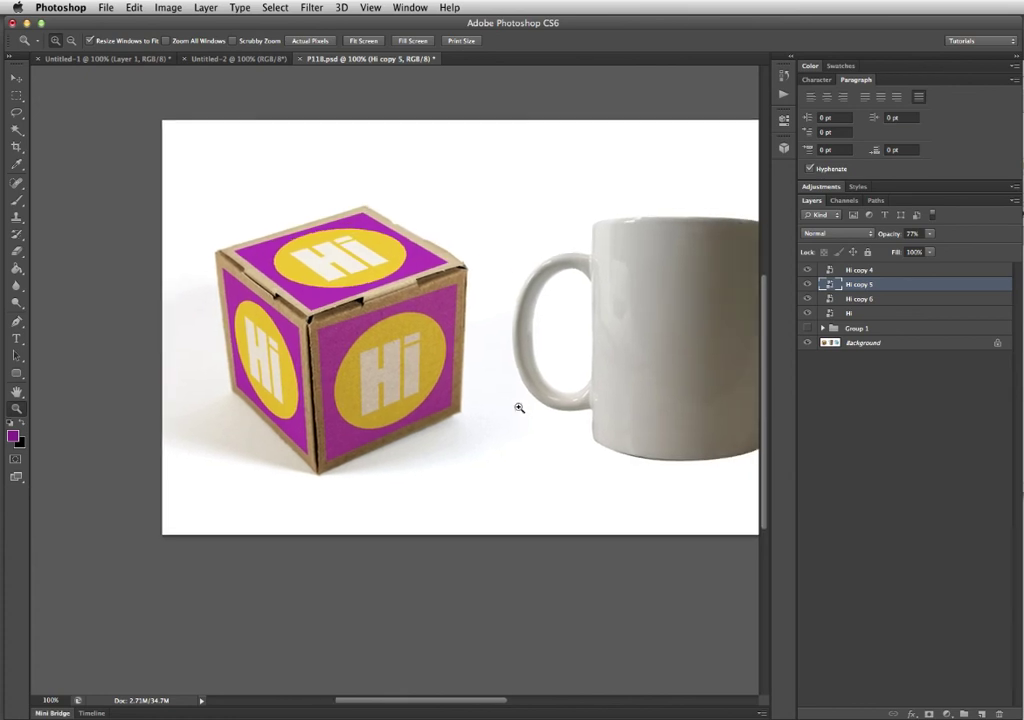